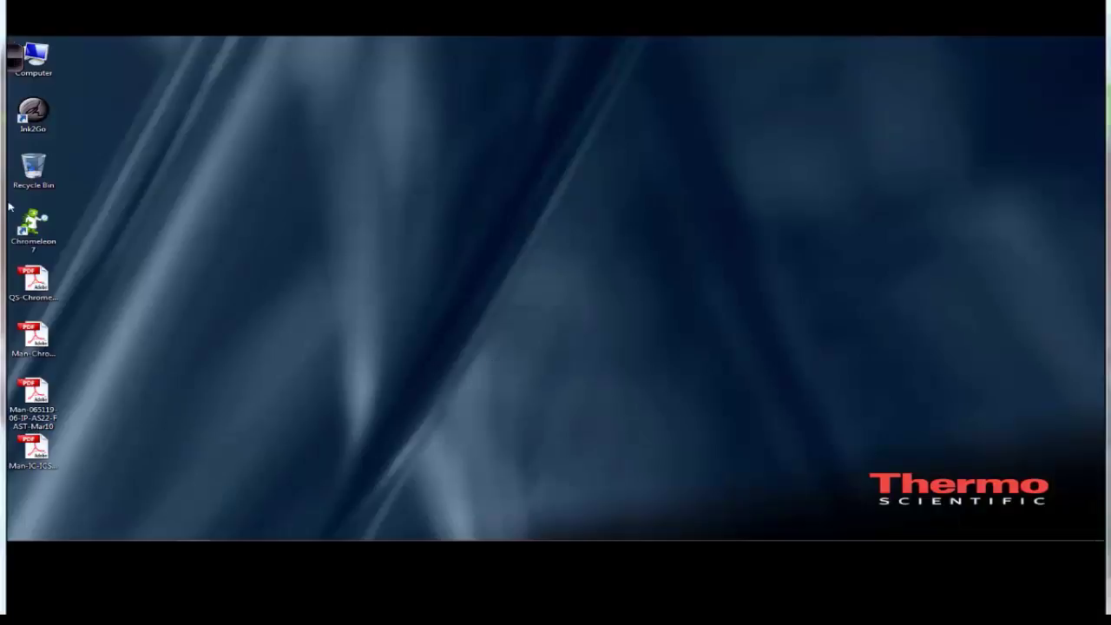
Launch Chromeleon 7 from its desktop shortcut to reach the ICS2000 Console
left_click(46, 247)
double_click(46, 247)
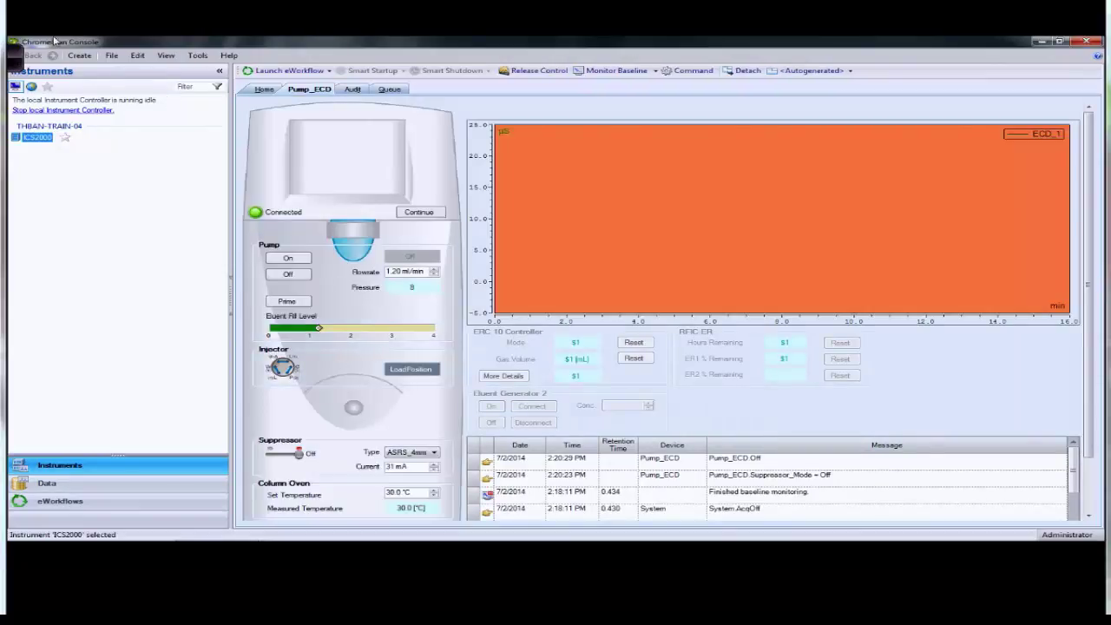
Prime the ICS2000 pump from the Pump_ECD panel, confirming the waste valve is open
left_click(318, 92)
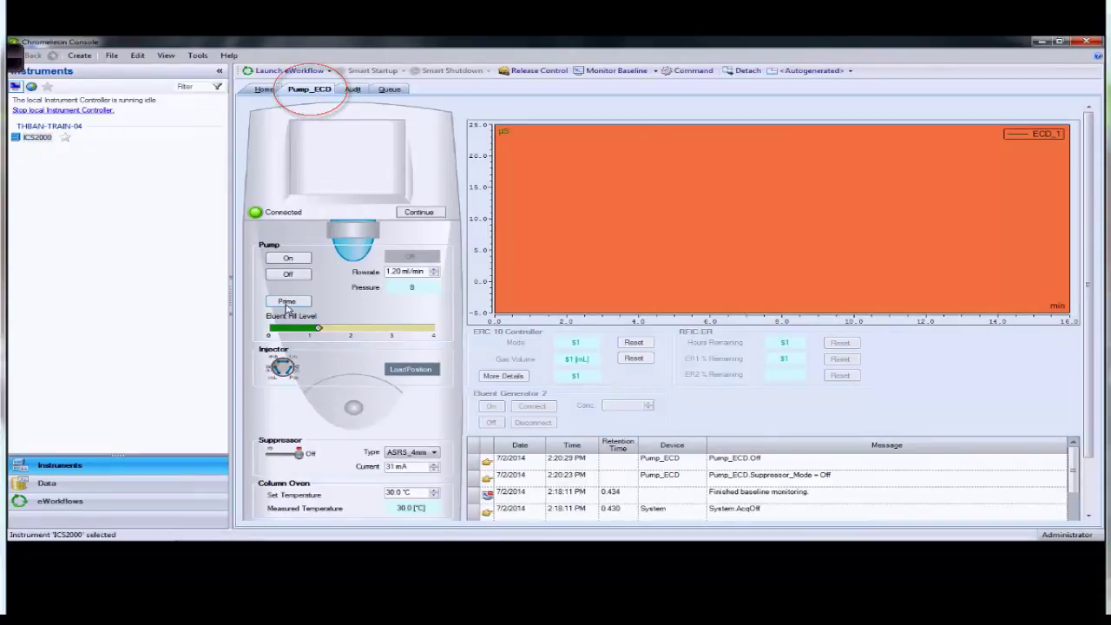
left_click(287, 303)
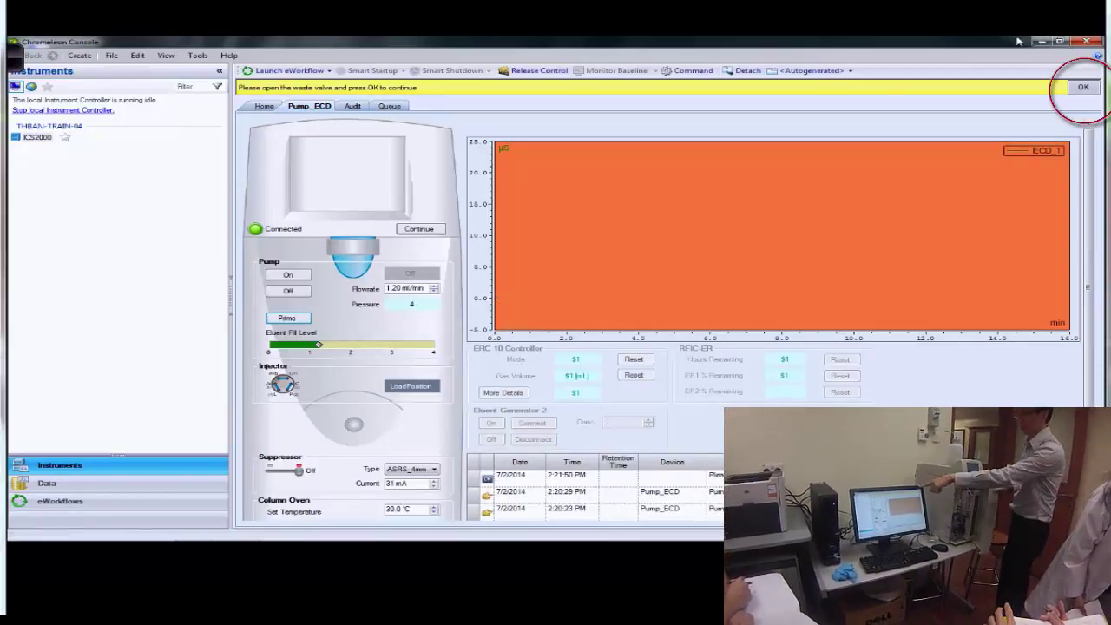
left_click(1083, 87)
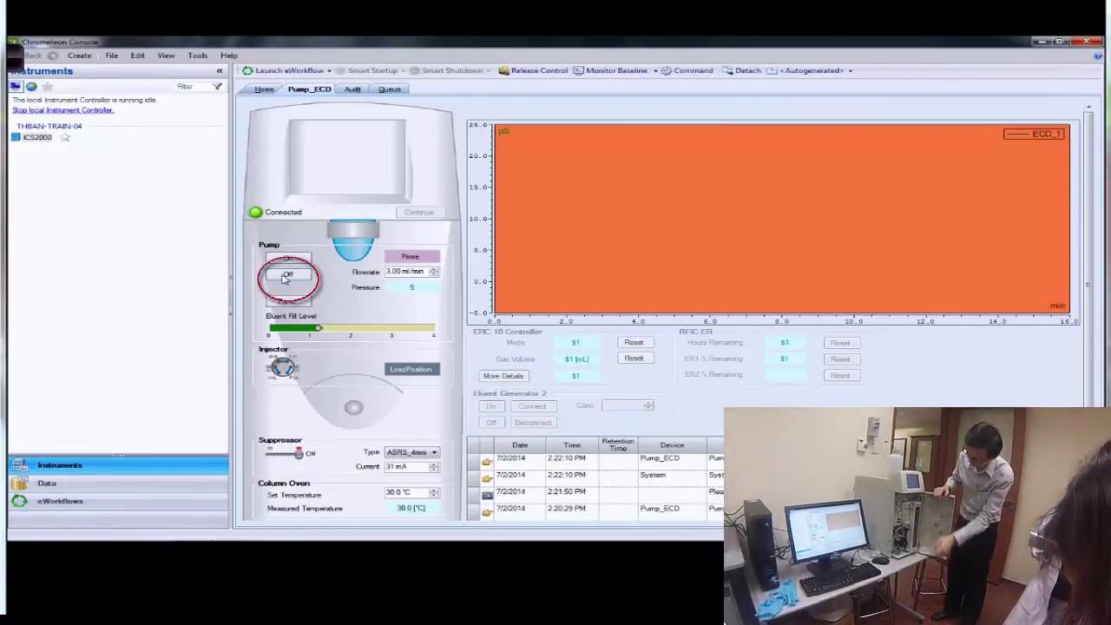
Stop the prime and turn the ICS2000 pump back on at 1.20 ml/min
left_click(284, 276)
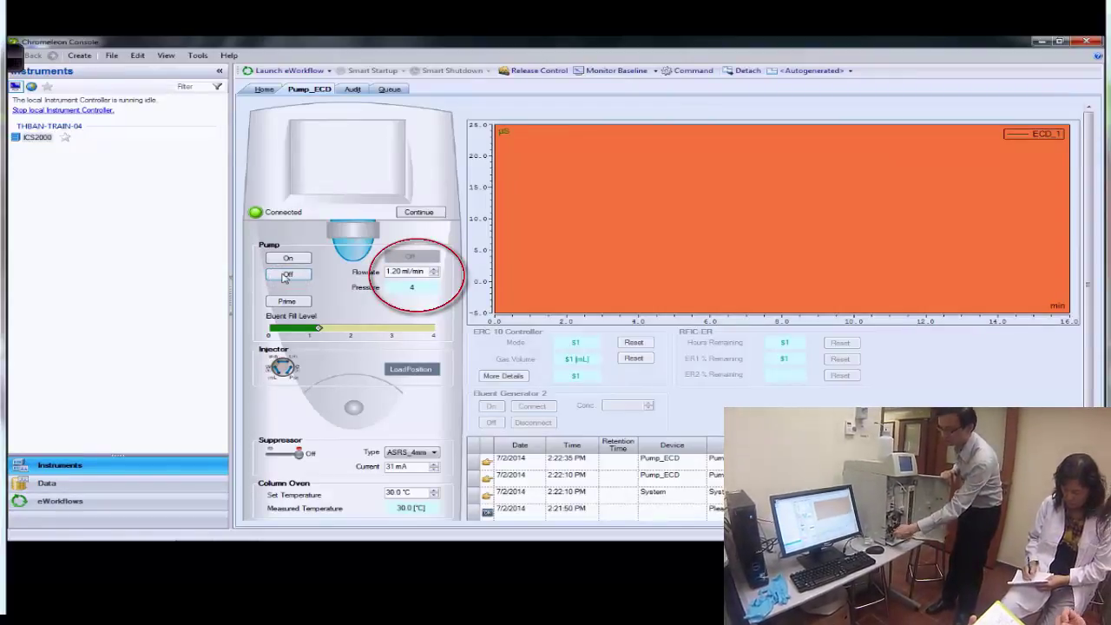
mouse_move(294, 537)
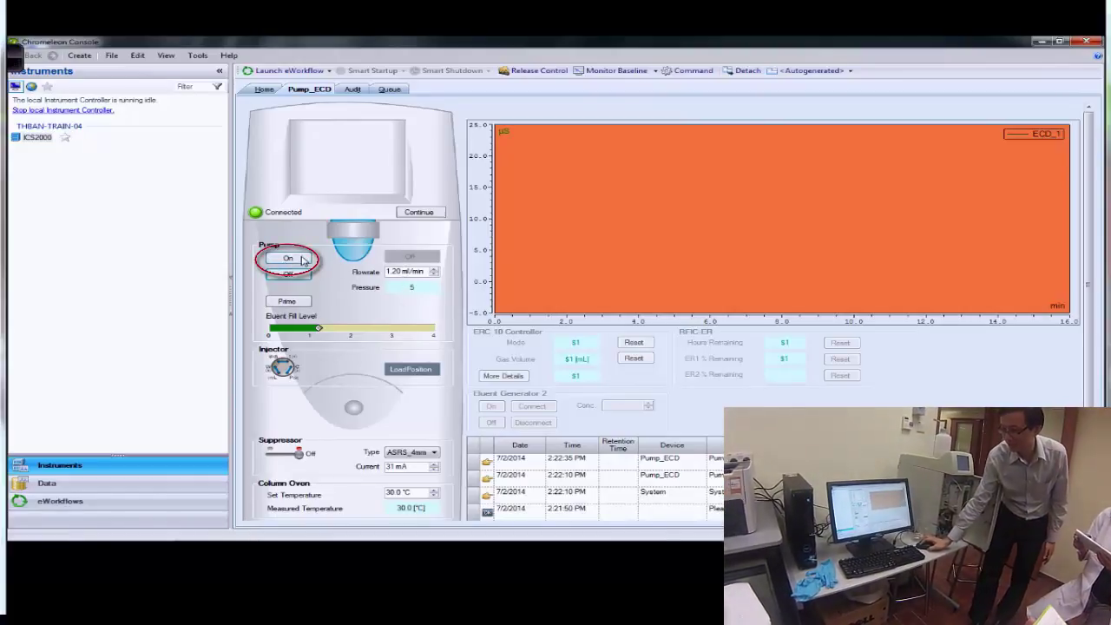
left_click(288, 259)
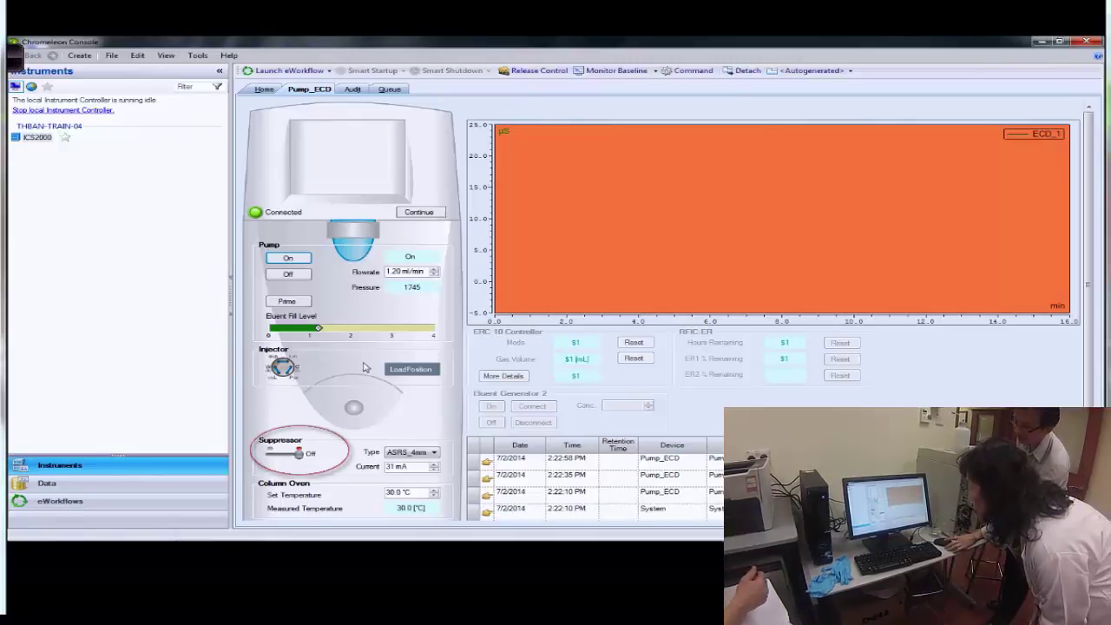
Switch the ASRS_4mm suppressor on and begin monitoring the ECD_1 baseline
left_click(271, 453)
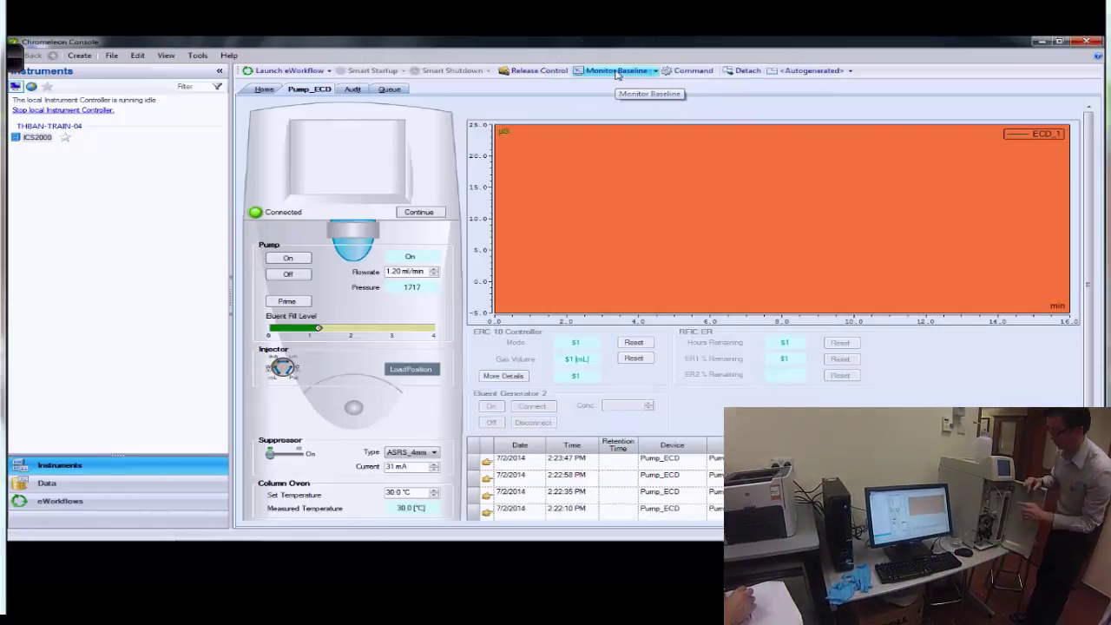
left_click(615, 74)
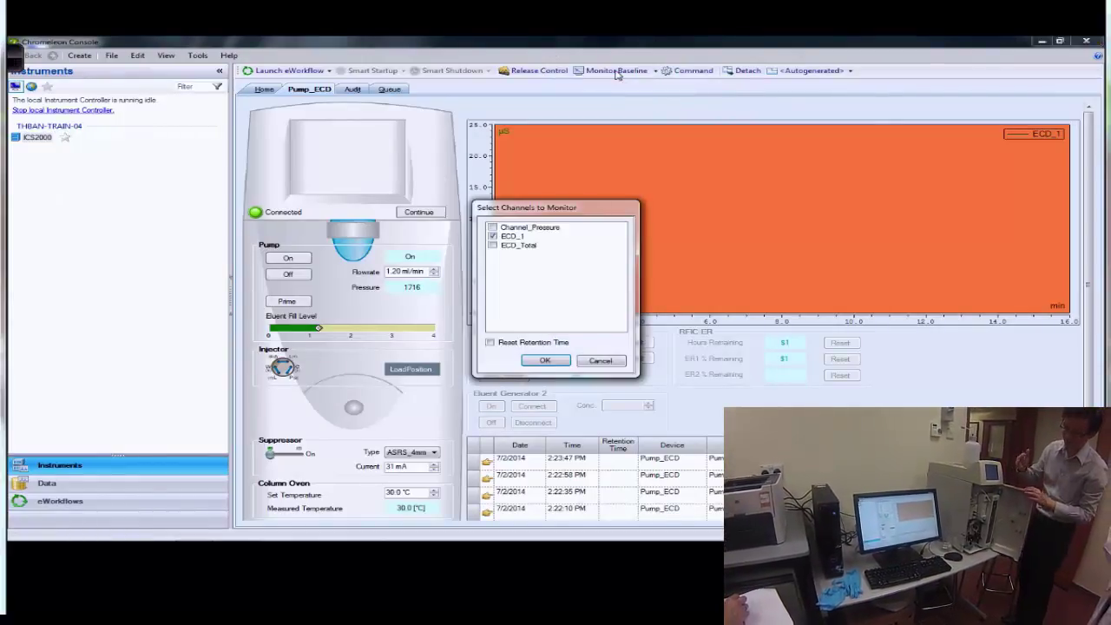
left_click(545, 361)
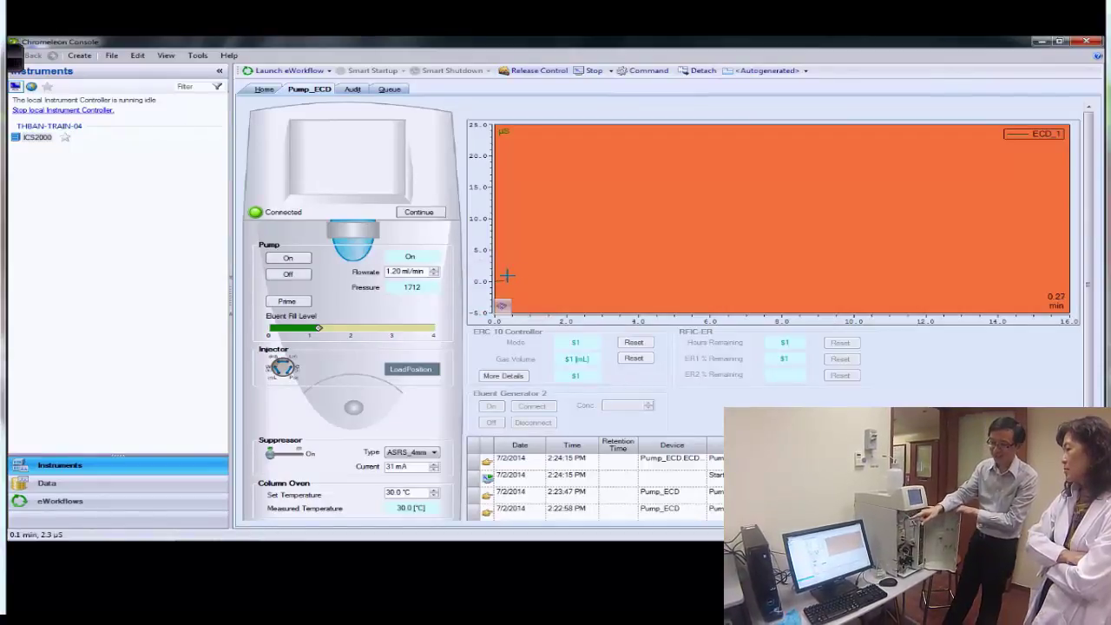
Zoom into the start of the baseline trace, then undo back to the full 0–16 min view
left_click_drag(499, 268, 578, 310)
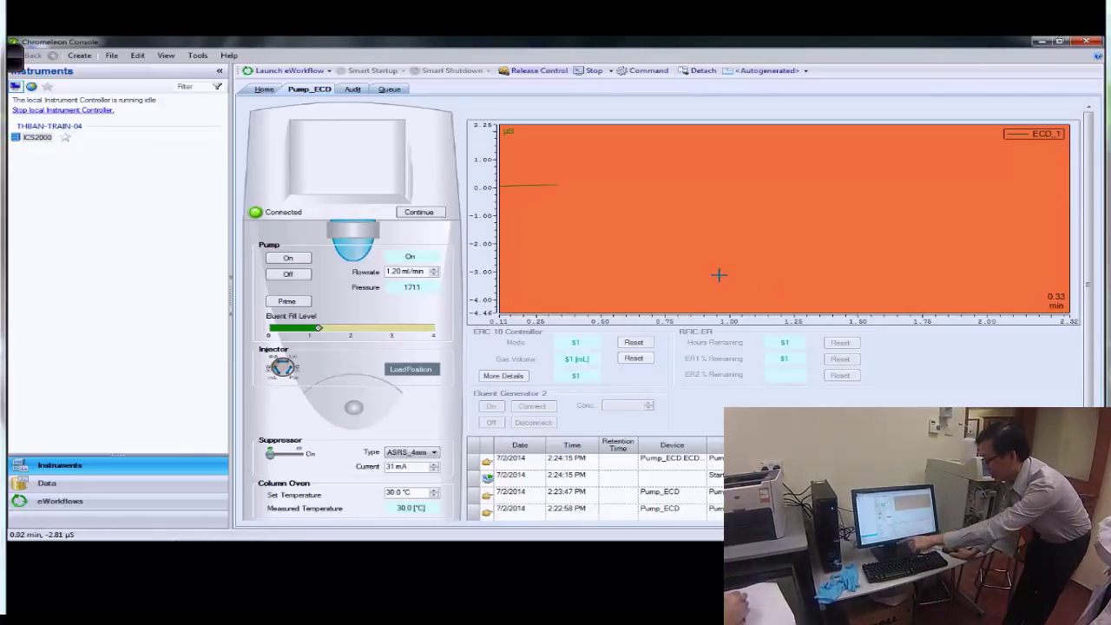
right_click(692, 250)
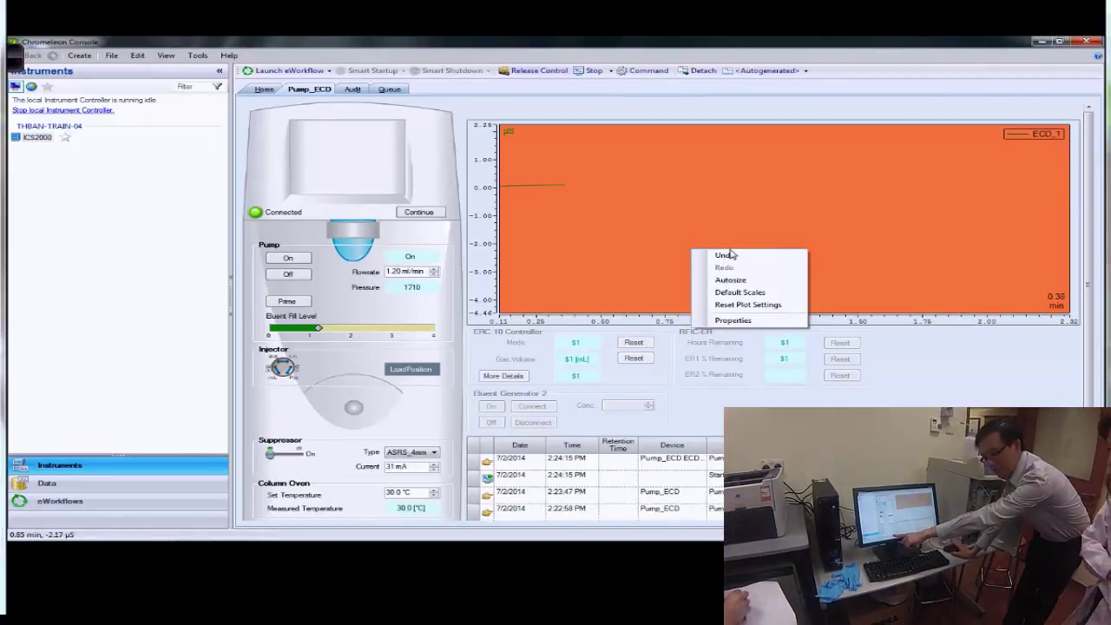
left_click(726, 256)
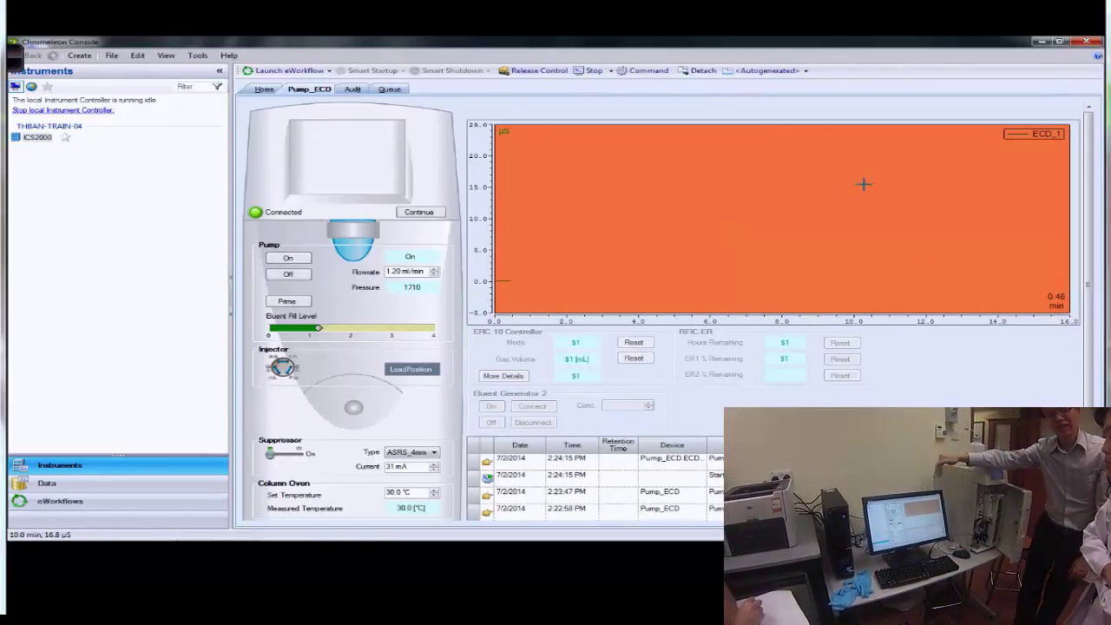
Review the chart's Plot Properties, scrolling through the settings before closing it
right_click(712, 236)
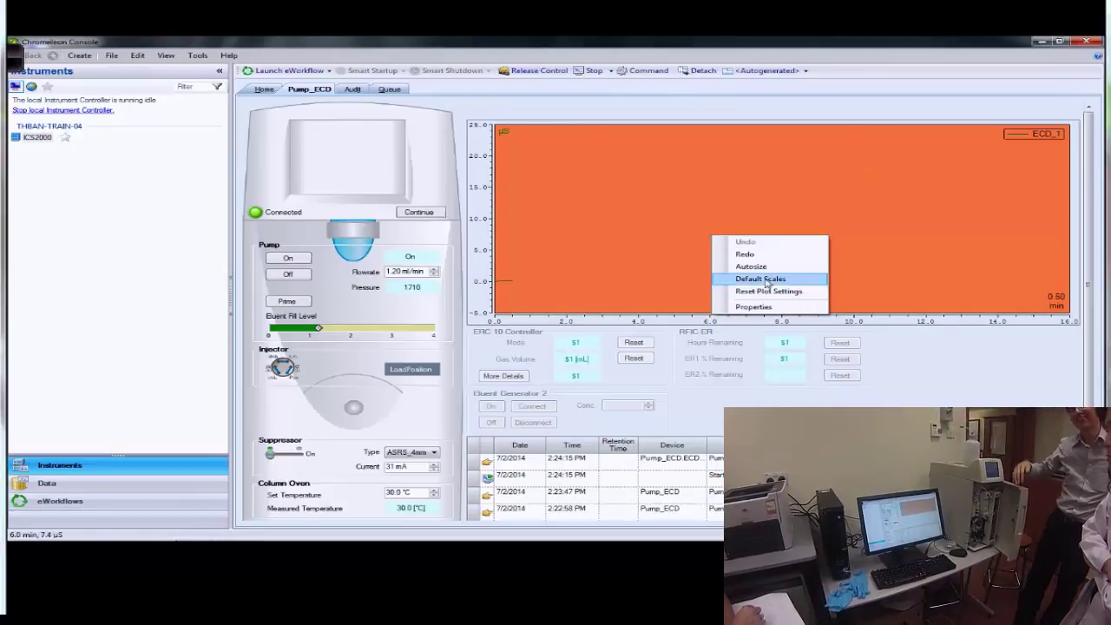
left_click(759, 306)
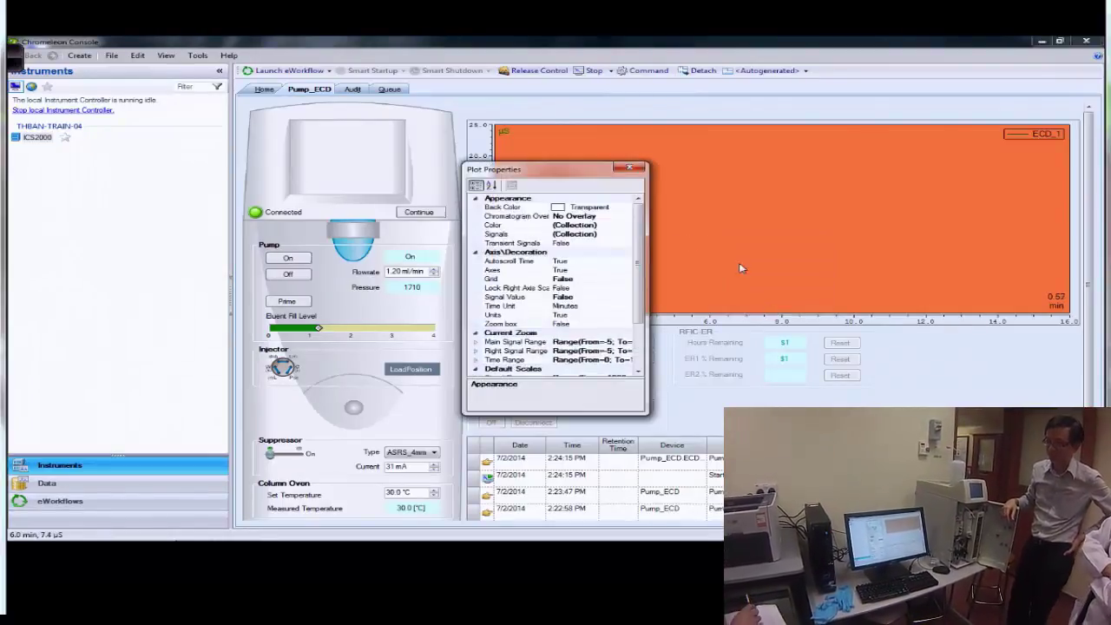
left_click_drag(643, 254, 638, 306)
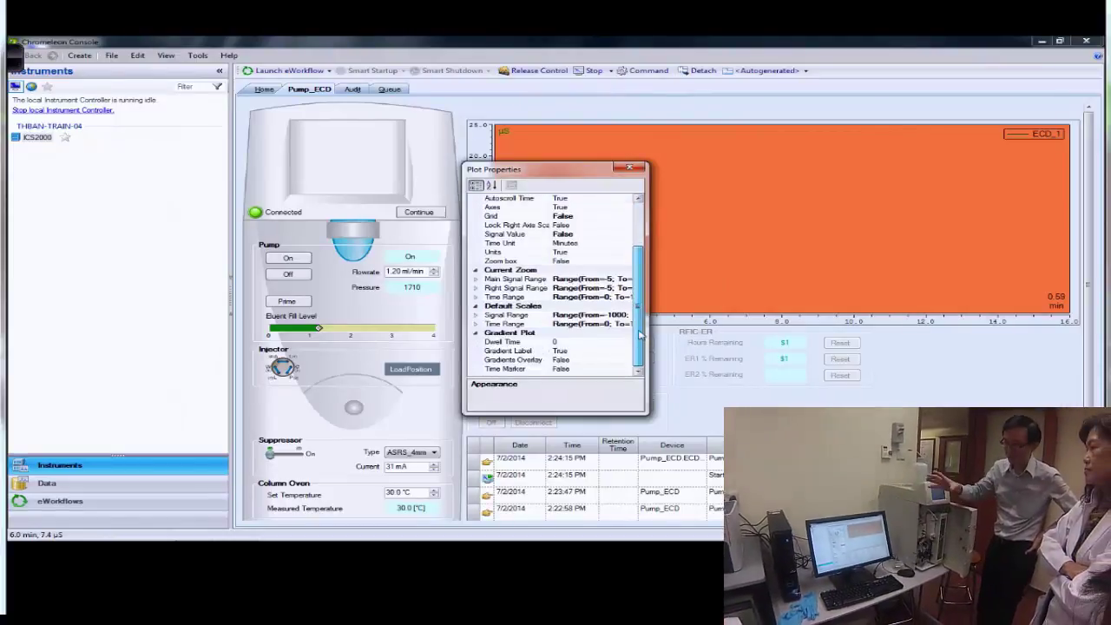
scroll(645, 279, "up", 1)
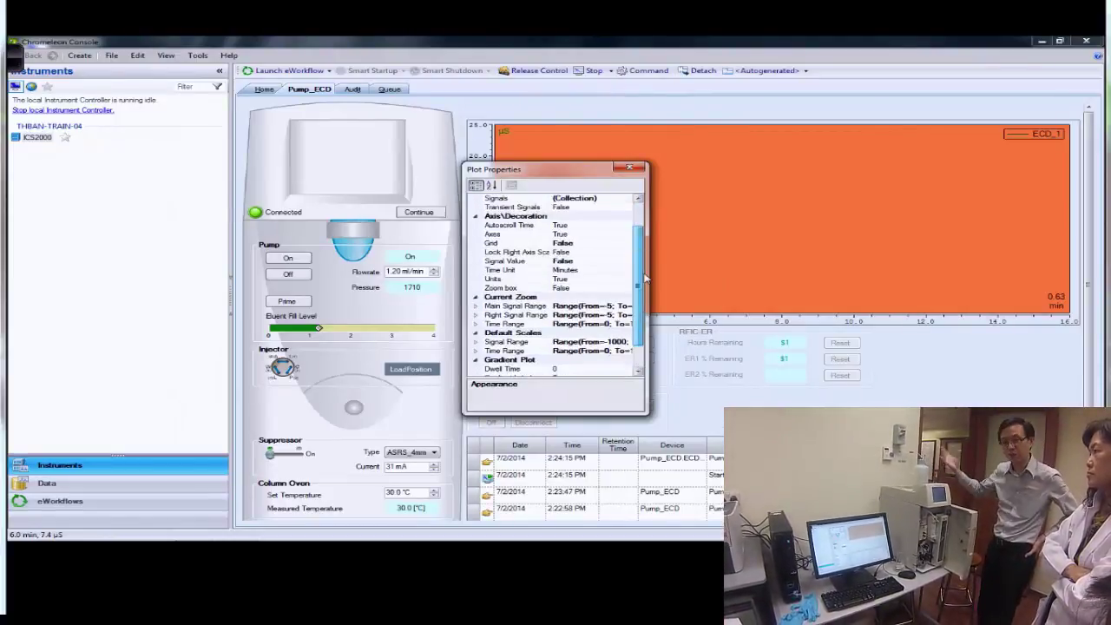
scroll(644, 278, "up", 1)
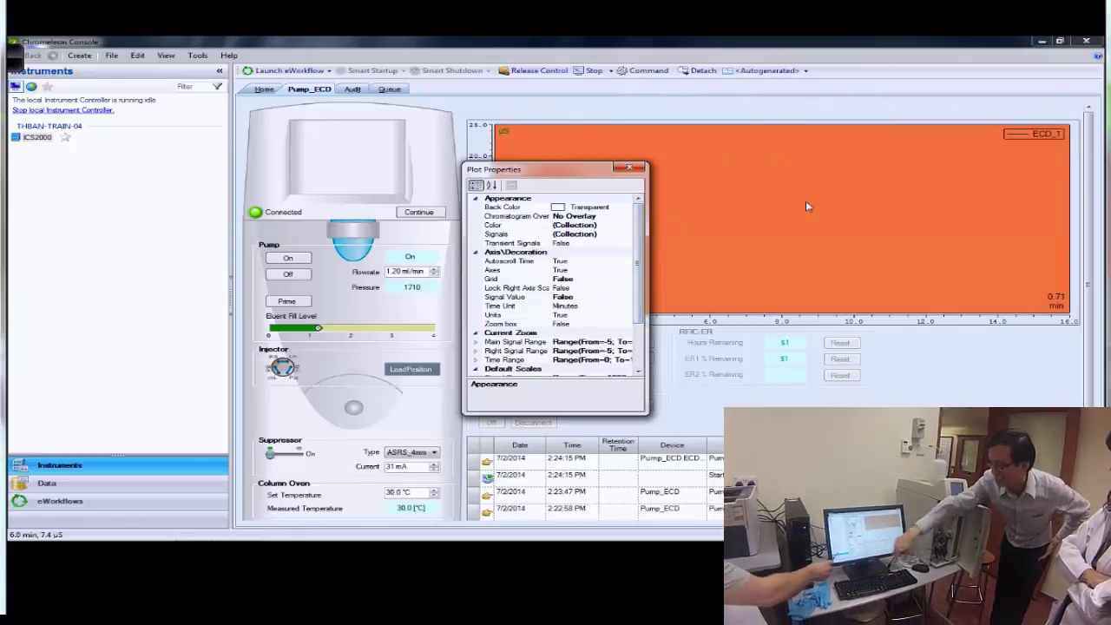
left_click(628, 168)
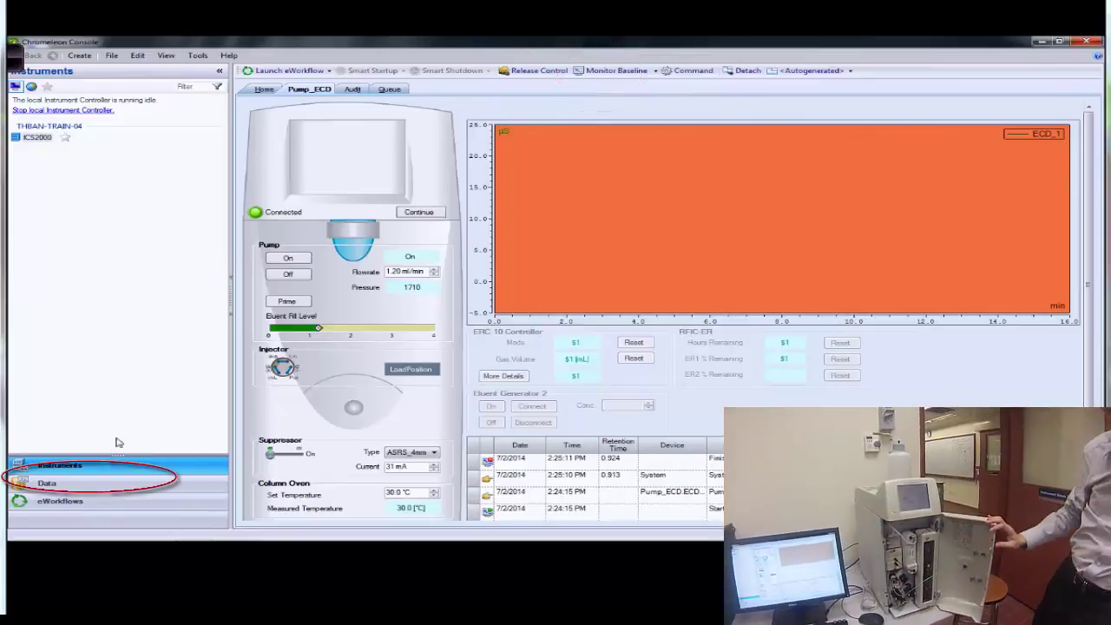
Browse the stored data and view the demo sequence's audit trail files
left_click(52, 482)
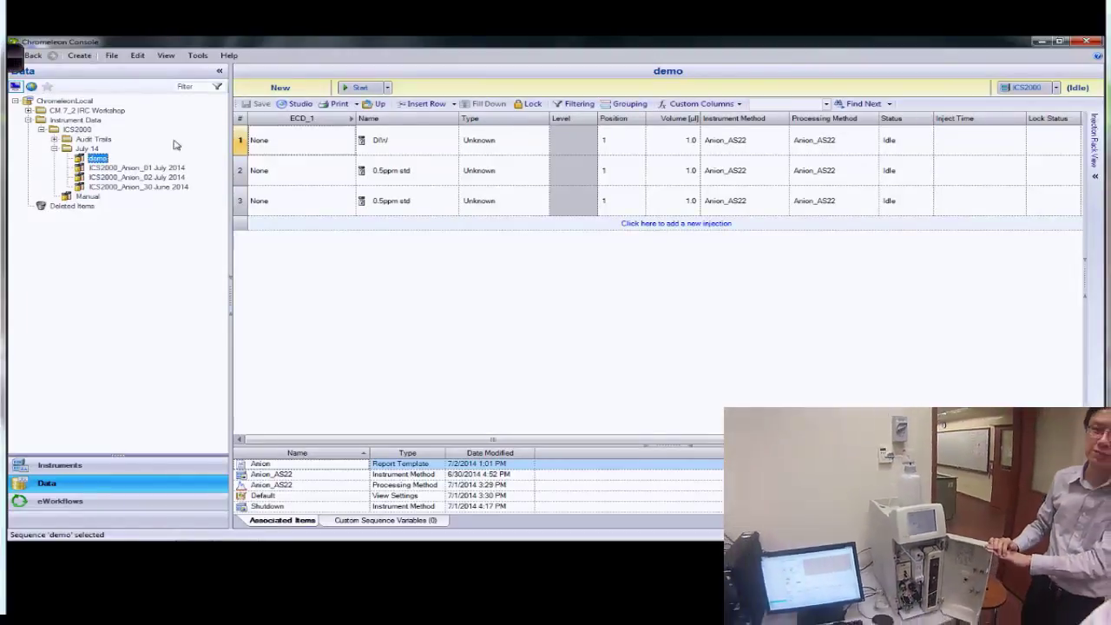
right_click(101, 161)
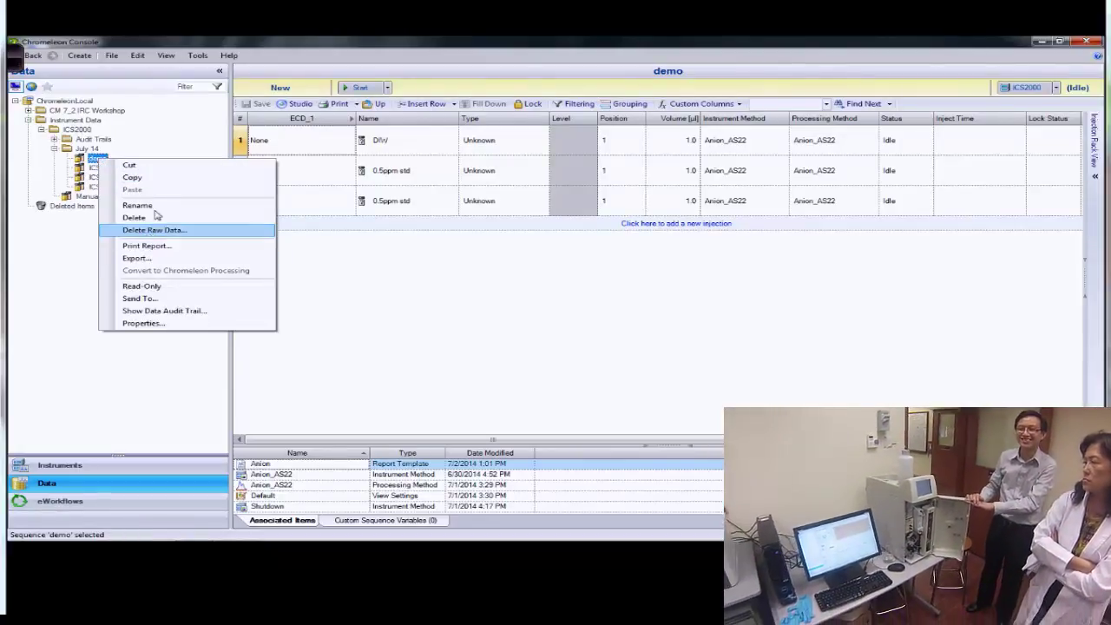
left_click(164, 140)
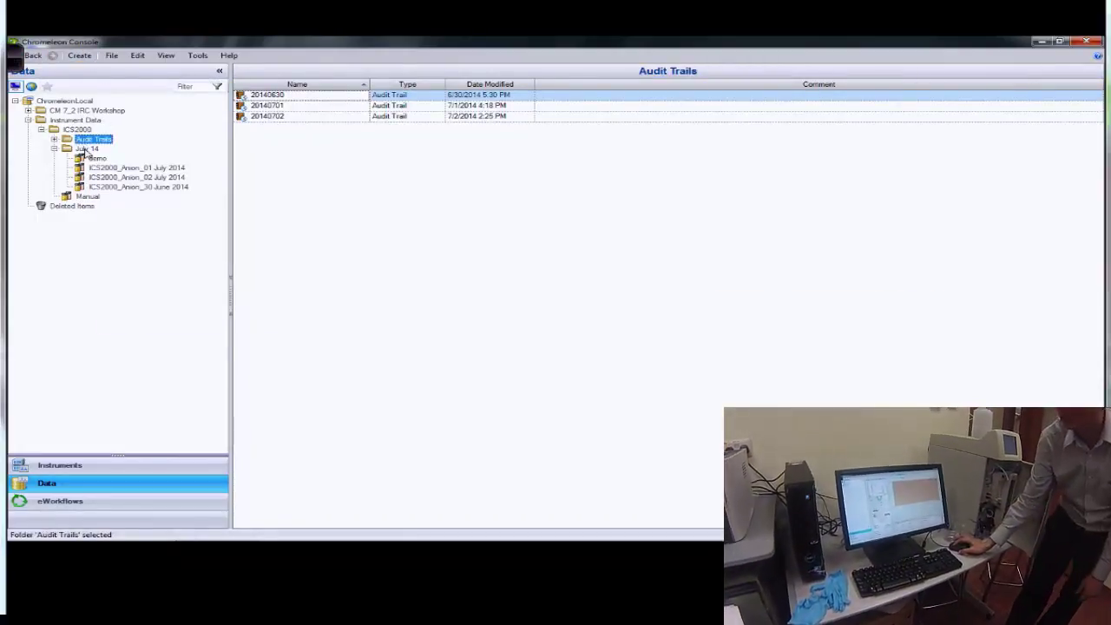
Open the demo sequence from the July 14 folder to list its three injections
right_click(91, 158)
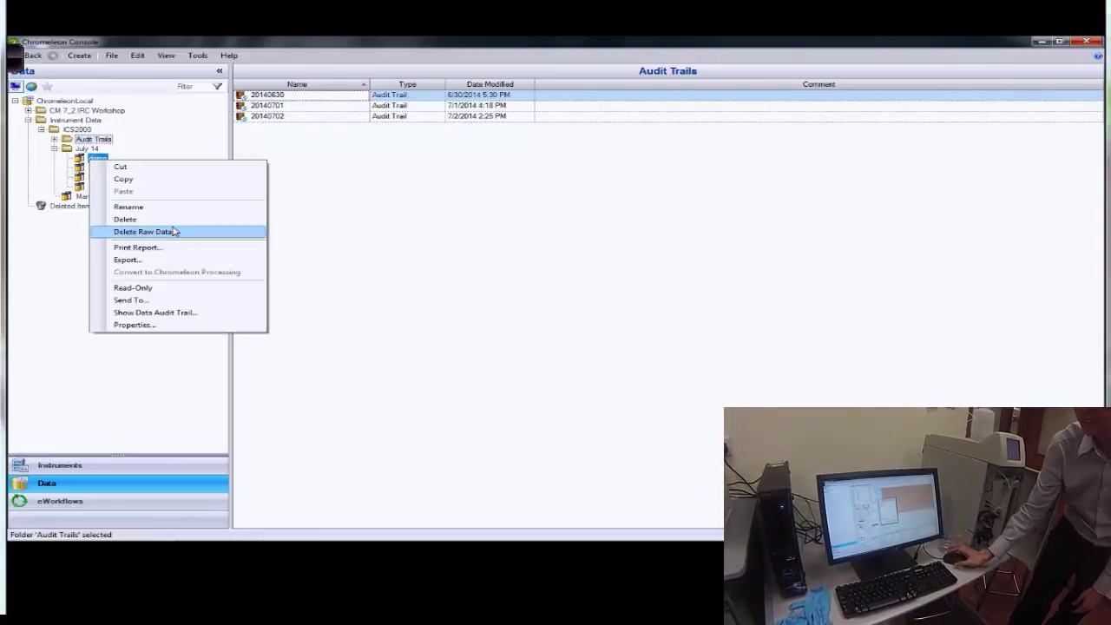
left_click(113, 56)
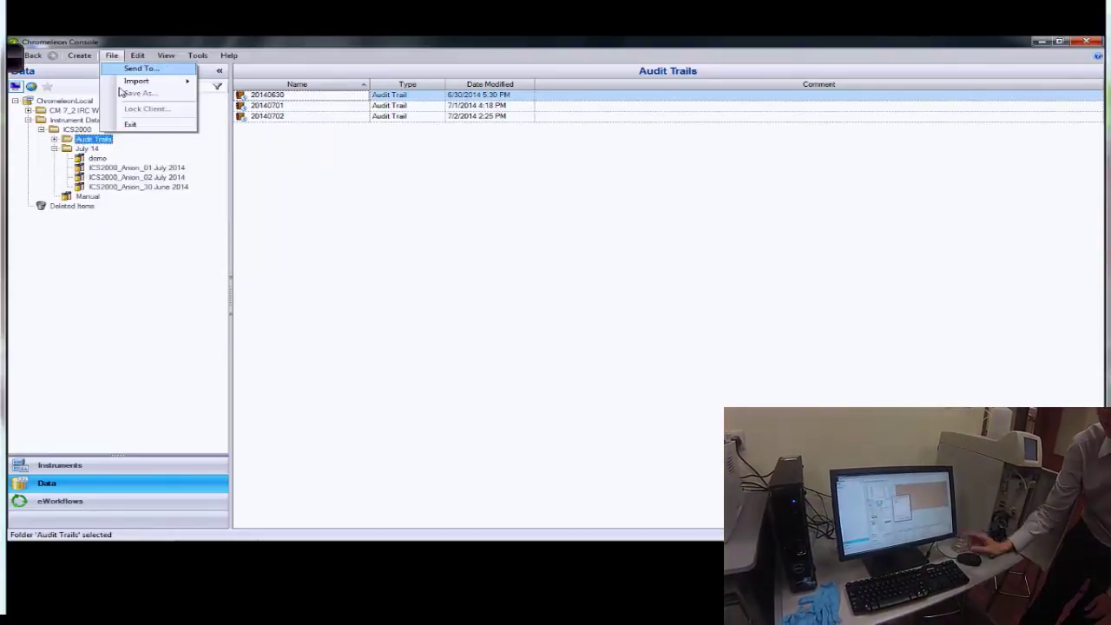
right_click(97, 160)
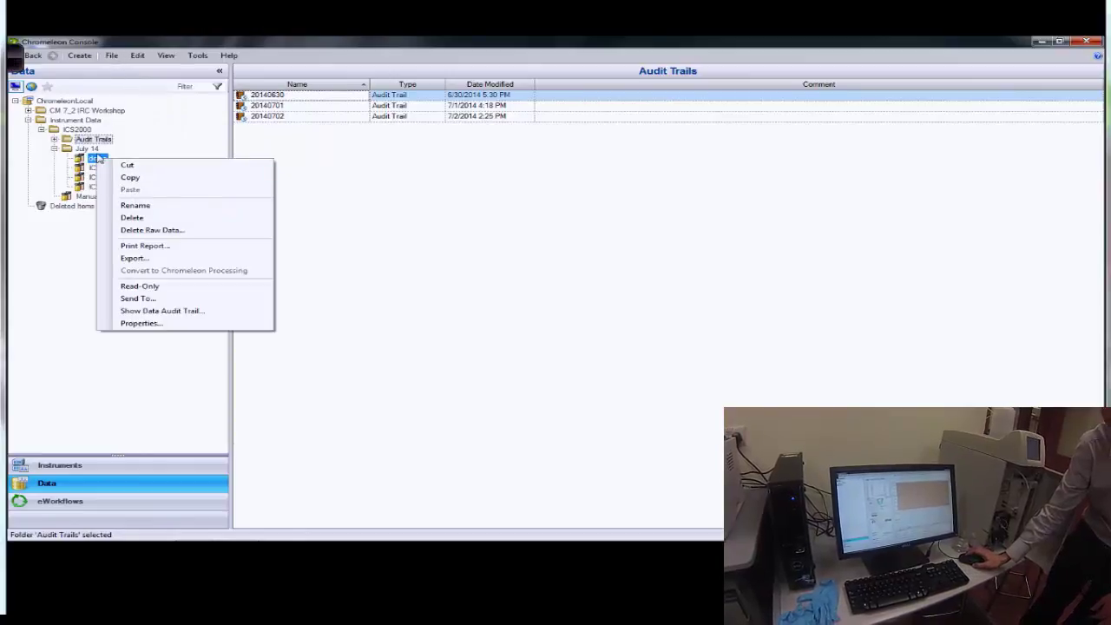
left_click(96, 160)
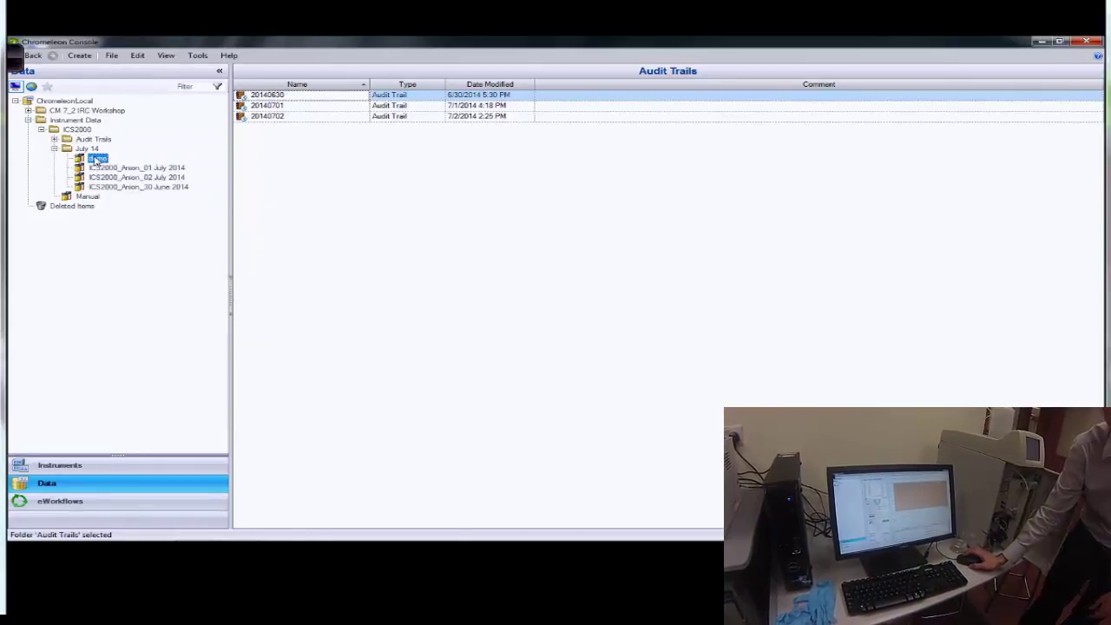
left_click(111, 57)
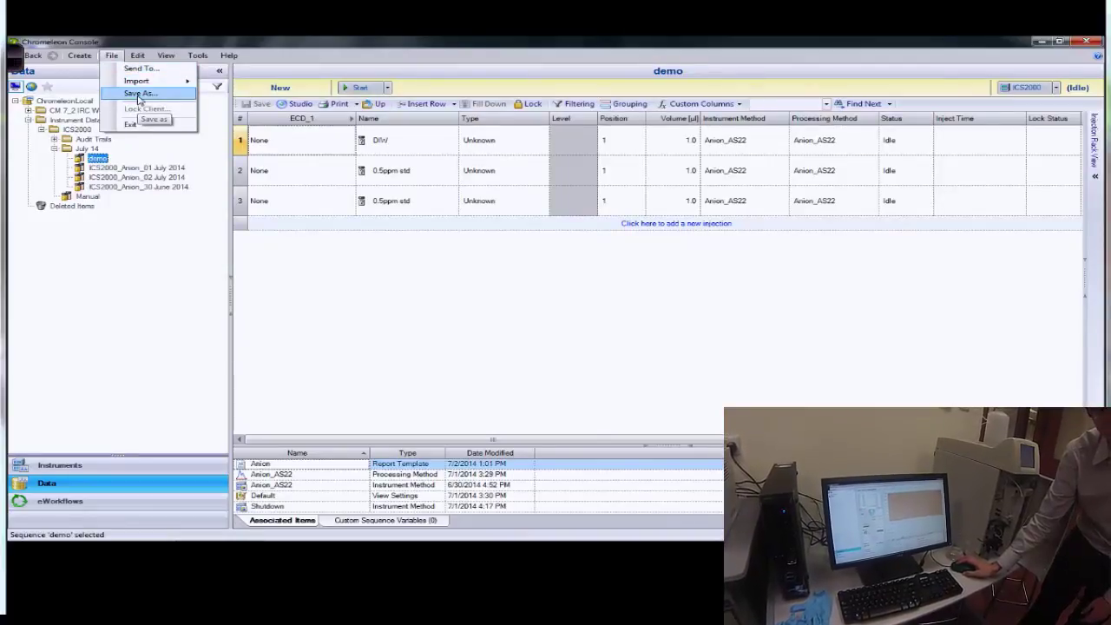
Save the demo sequence as a copy named 'April' in the July 14 folder
left_click(138, 99)
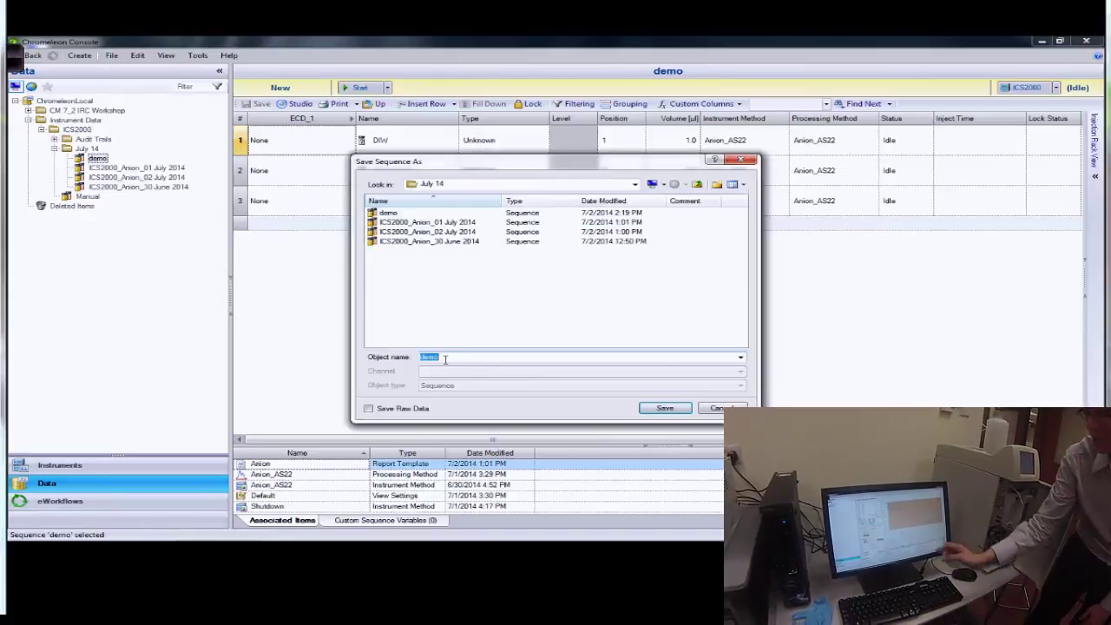
type("April")
key("Return")
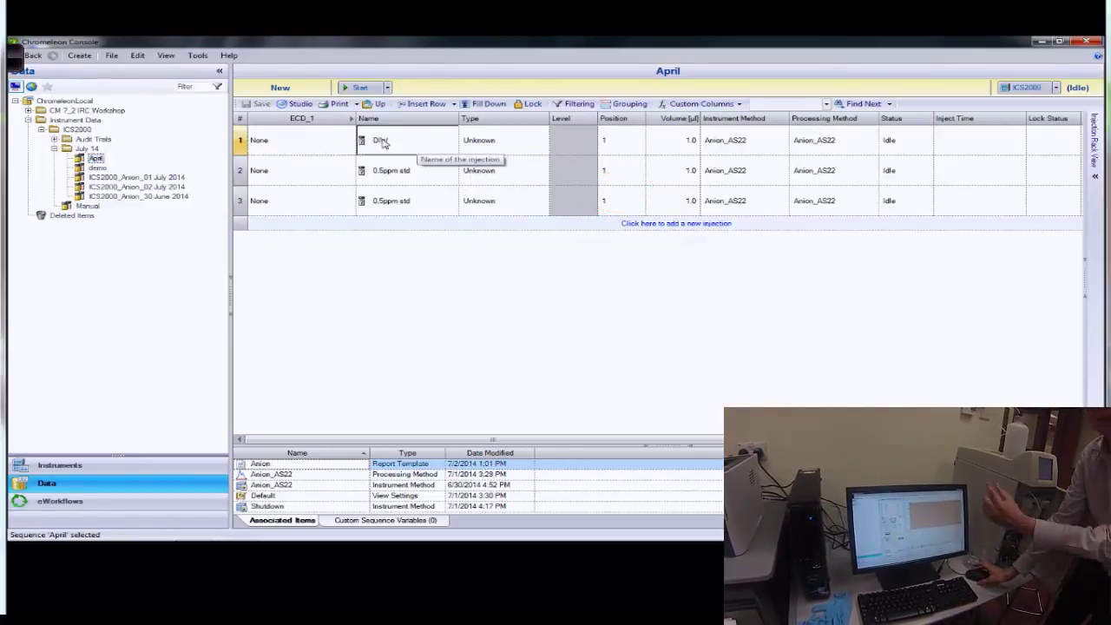
Rename the first injection from DIW to UPW and browse its injection type choices
left_click(428, 145)
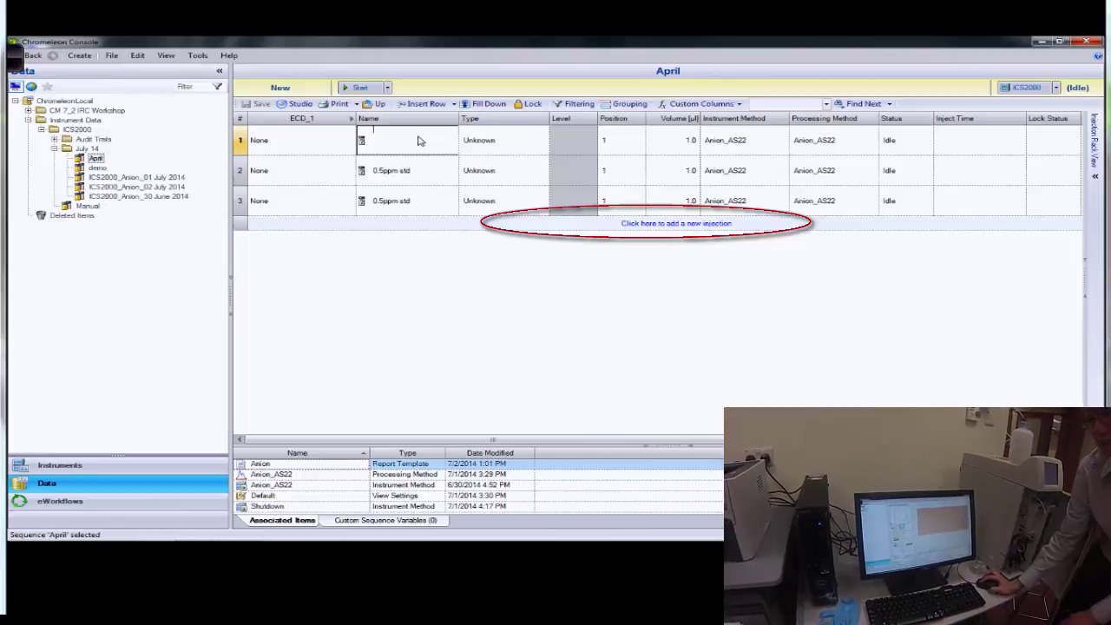
type("UP")
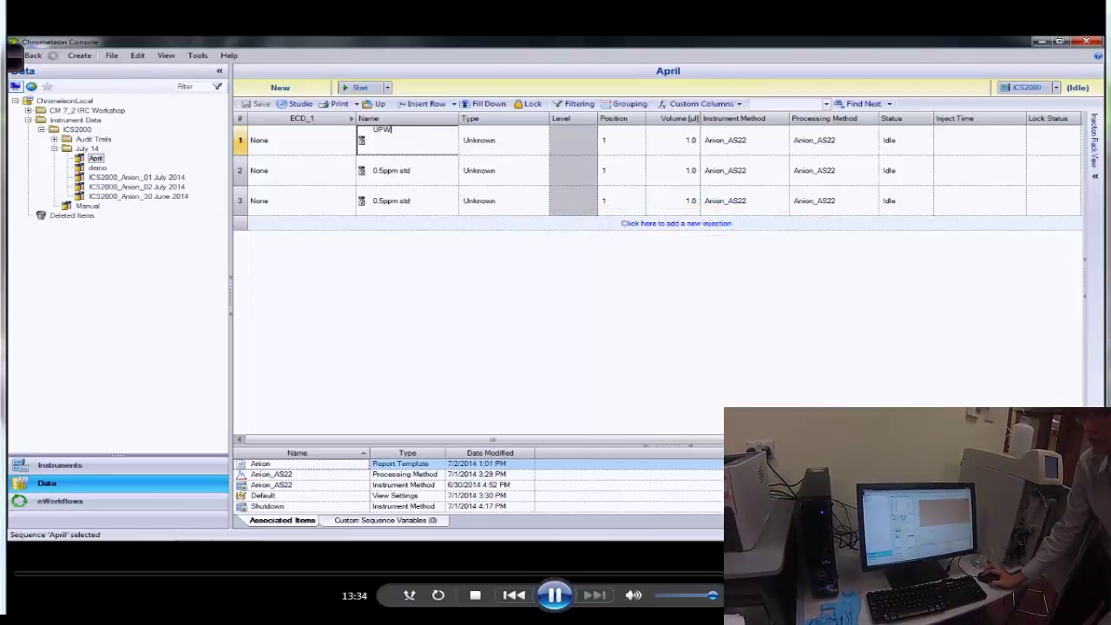
type("W")
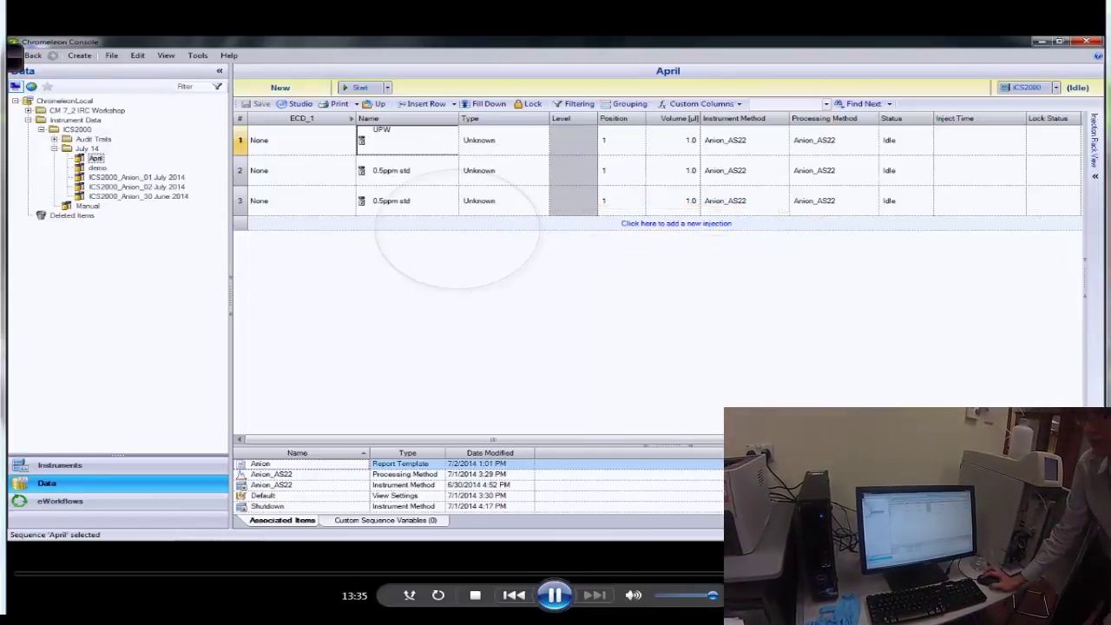
key("Return")
left_click(512, 145)
left_click(543, 140)
key("Down")
key("Down")
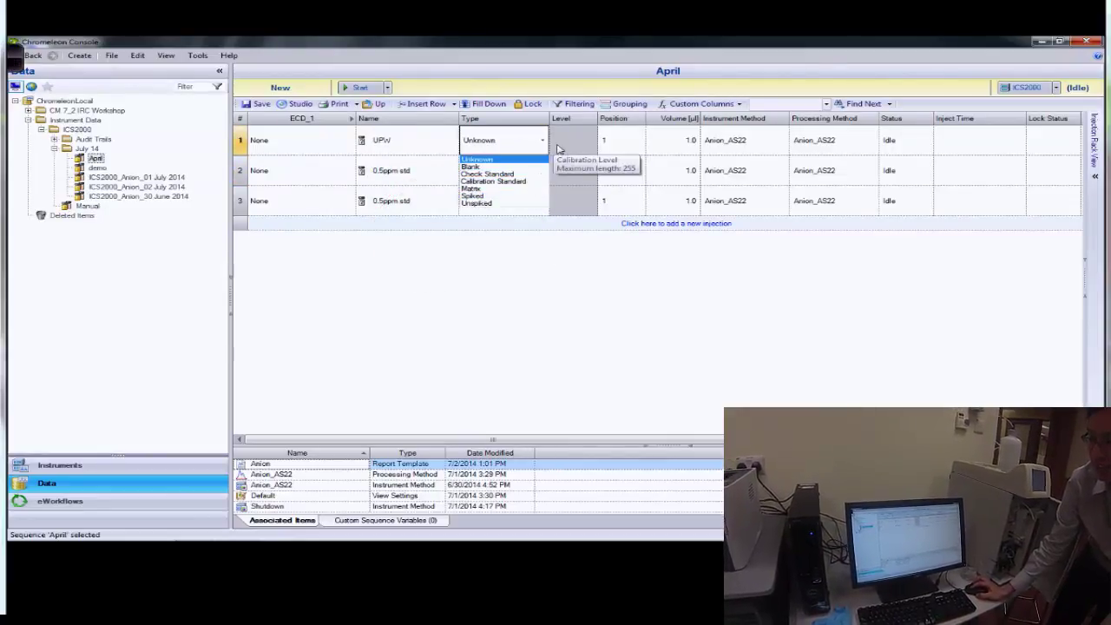
key("Down")
key("Down")
key("Down")
key("Down")
key("Down")
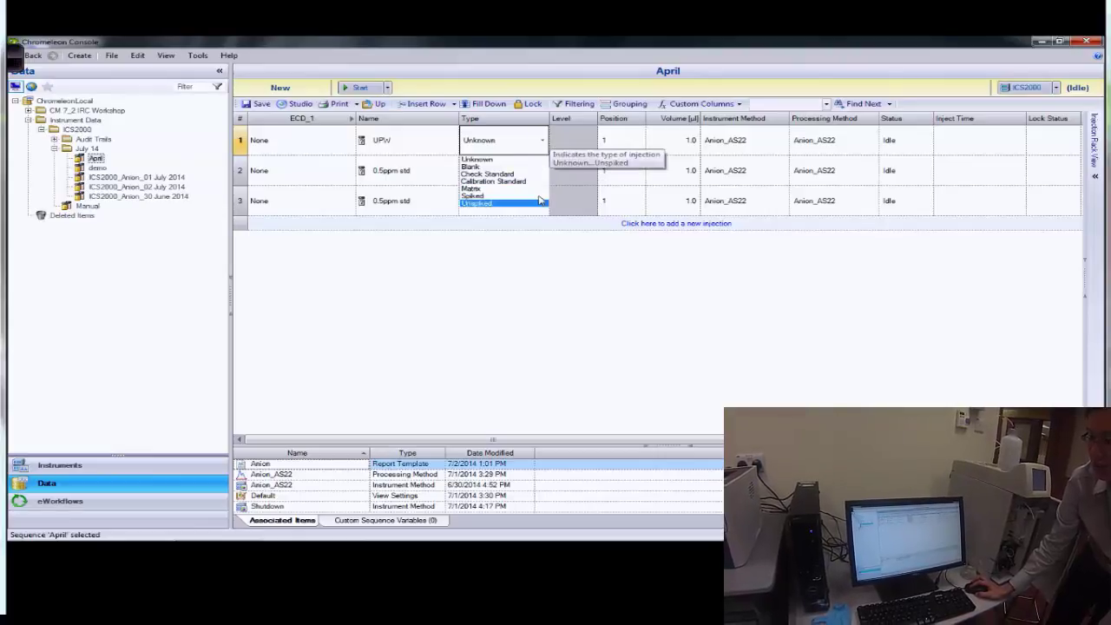
key("Up")
key("Up")
key("Down")
left_click(589, 147)
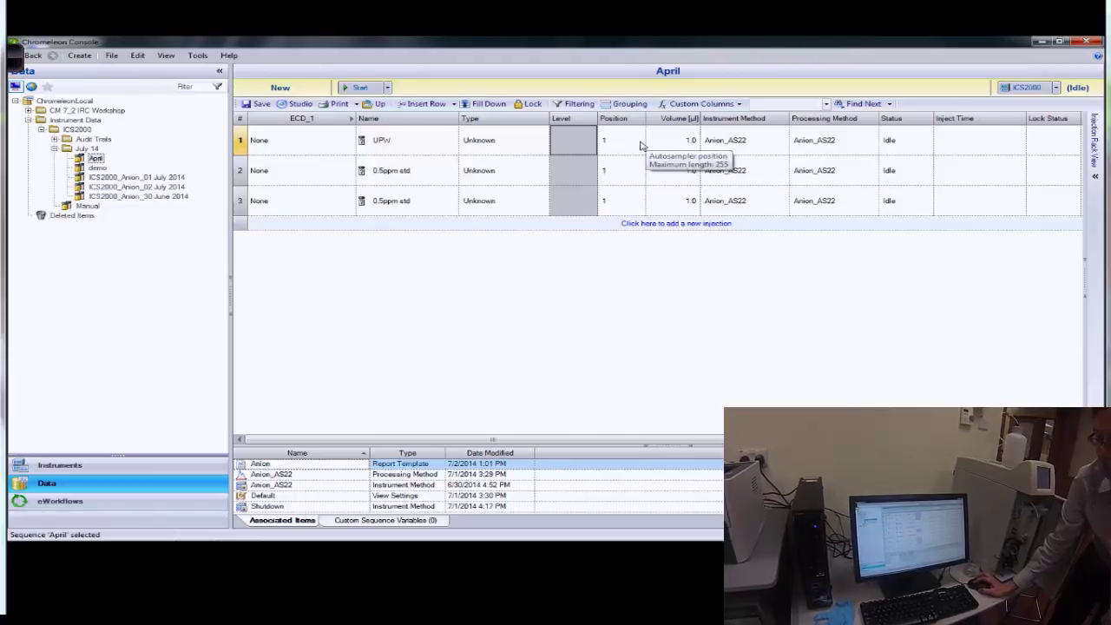
Make injections 1 and 2 Calibration Standards at levels 01 and 02
left_click(519, 146)
left_click(542, 140)
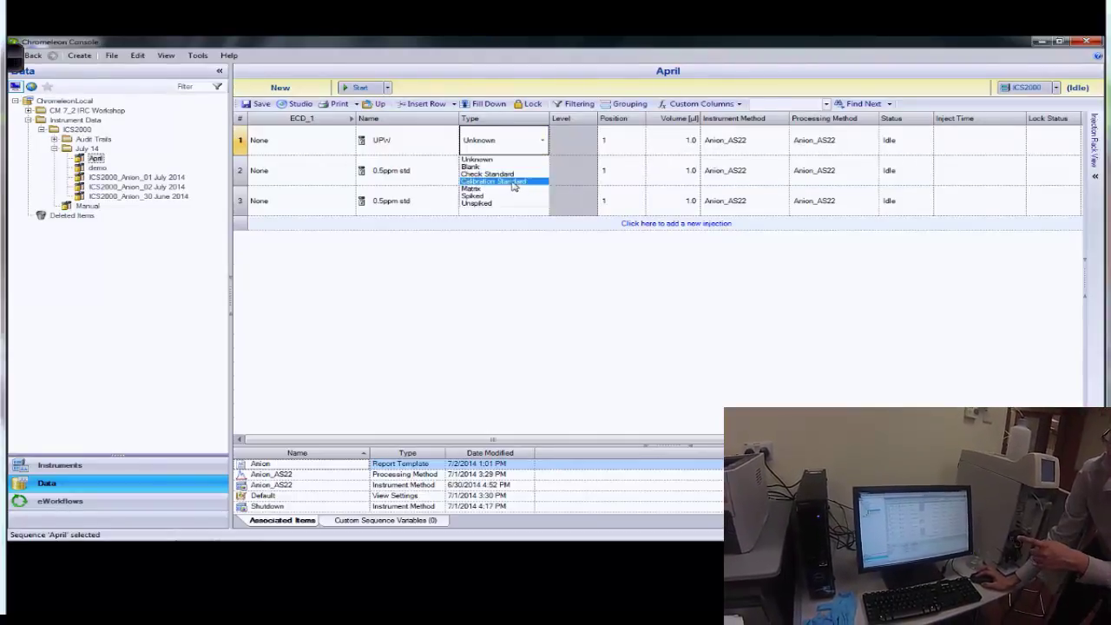
left_click(512, 182)
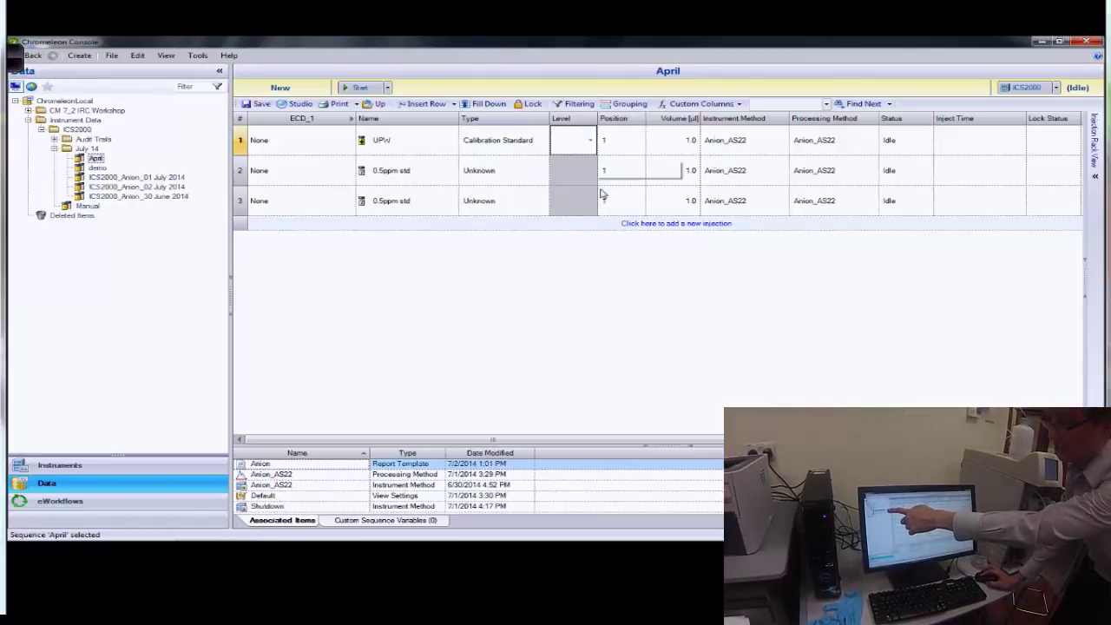
left_click(590, 140)
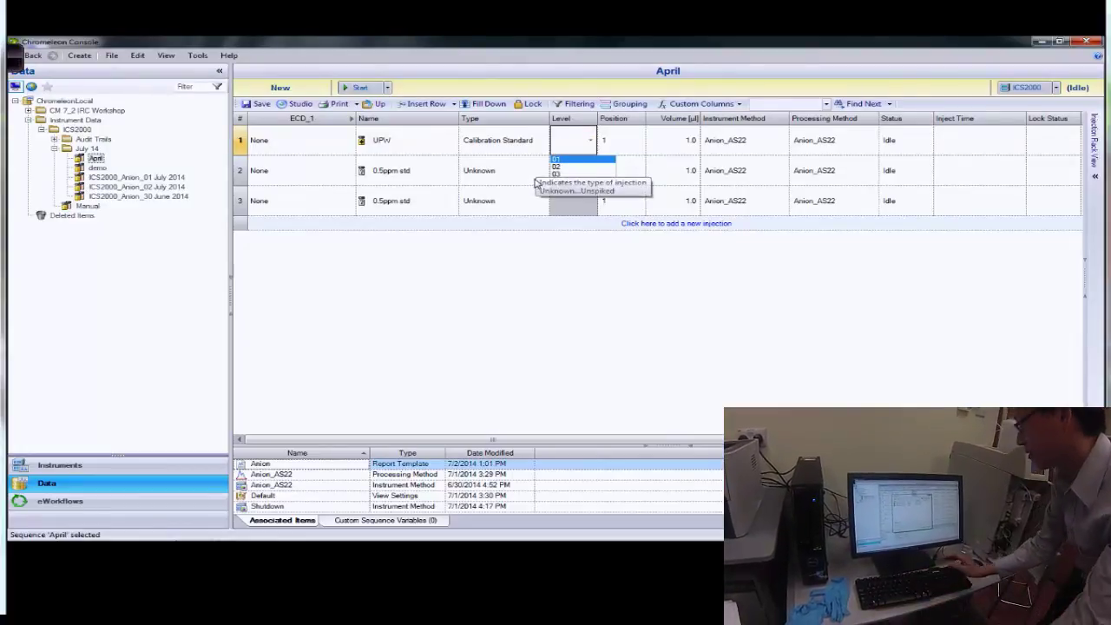
left_click(556, 160)
left_click(541, 177)
left_click(541, 171)
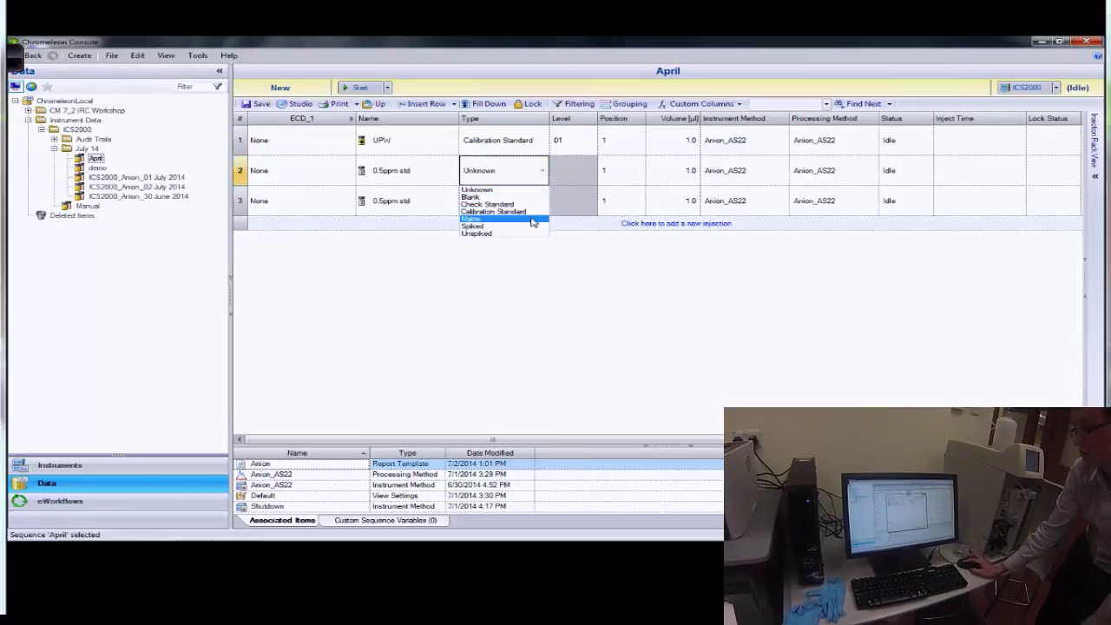
left_click(528, 212)
left_click(572, 162)
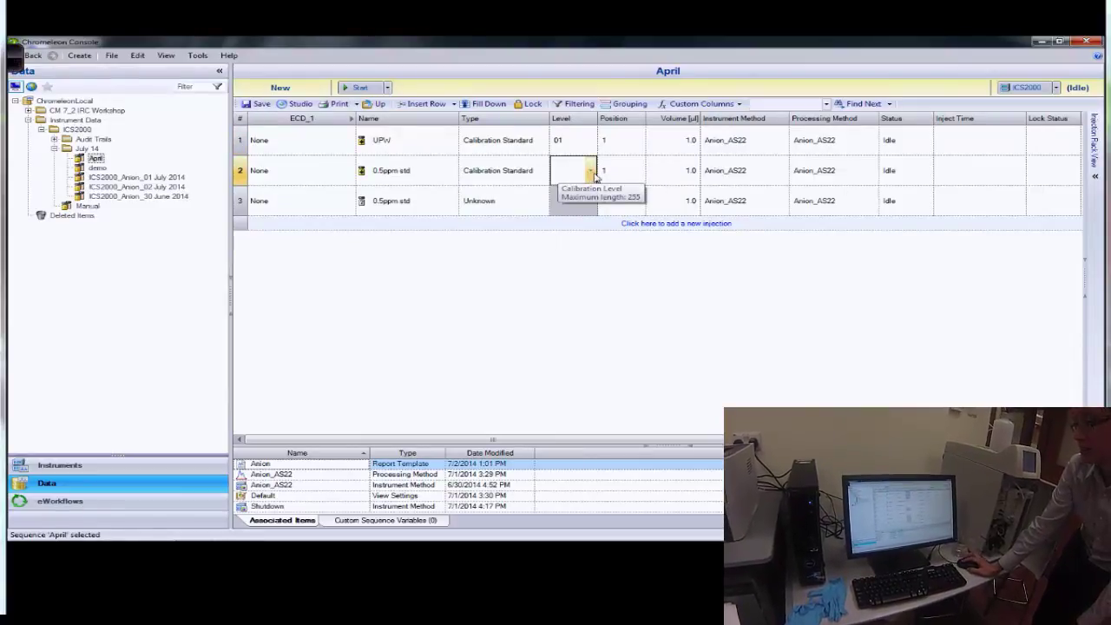
left_click(590, 171)
left_click(584, 198)
Make the third injection a Calibration Standard at level 03
left_click(521, 201)
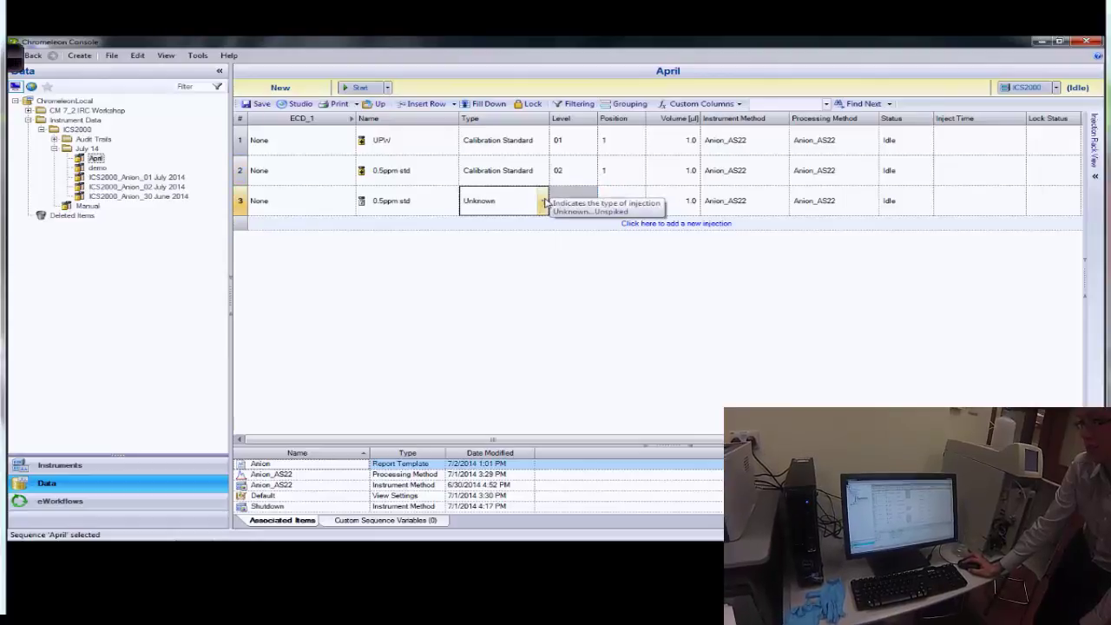
left_click(542, 200)
left_click(531, 242)
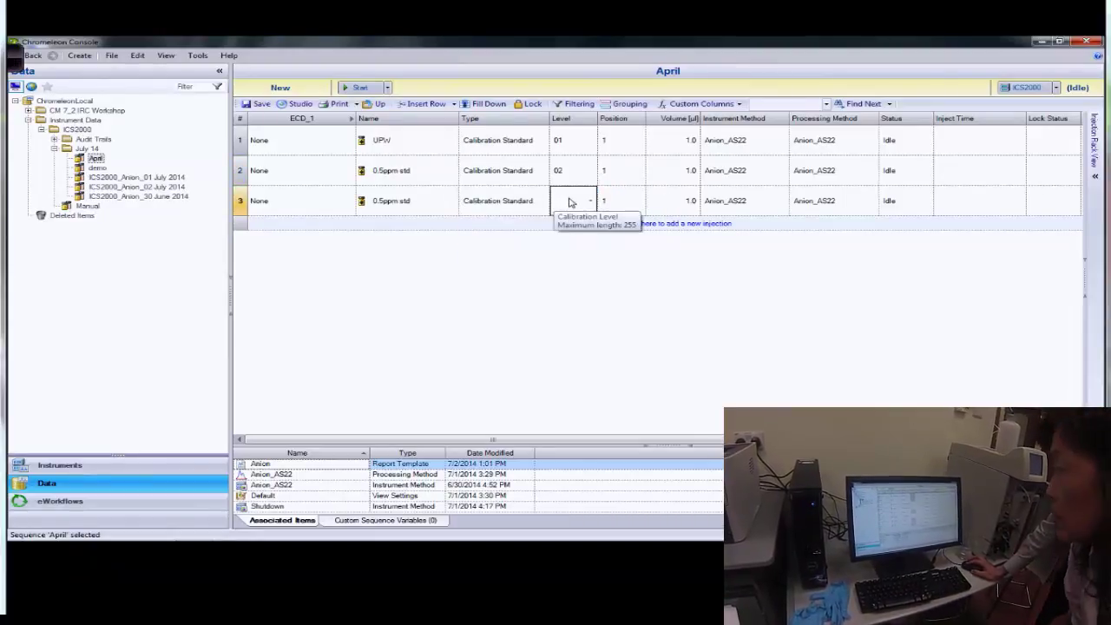
left_click(573, 200)
left_click(590, 201)
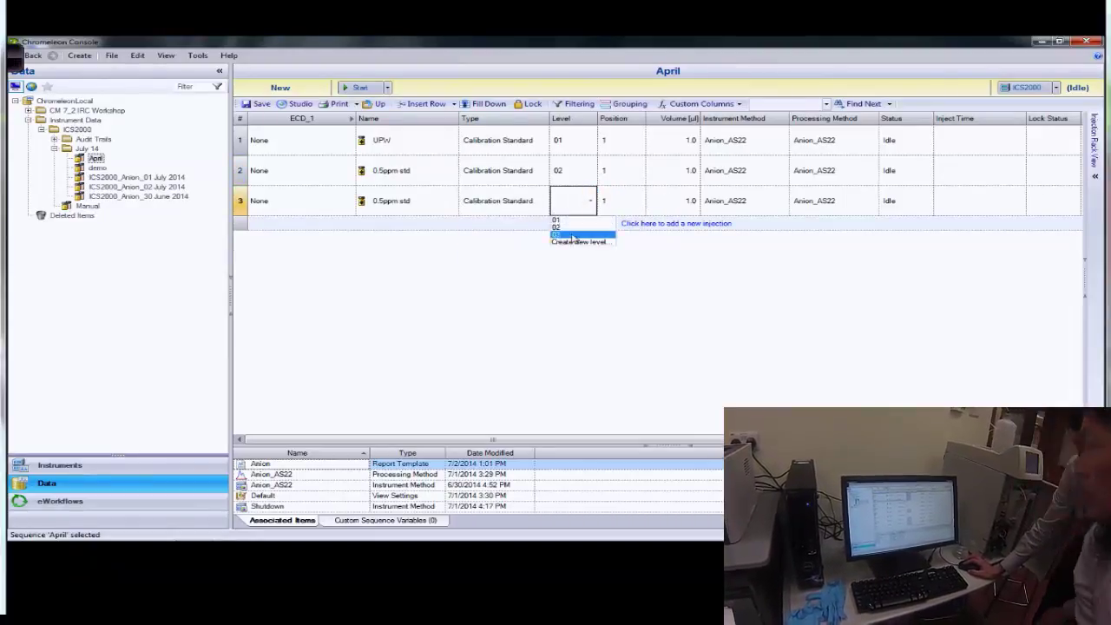
left_click(573, 234)
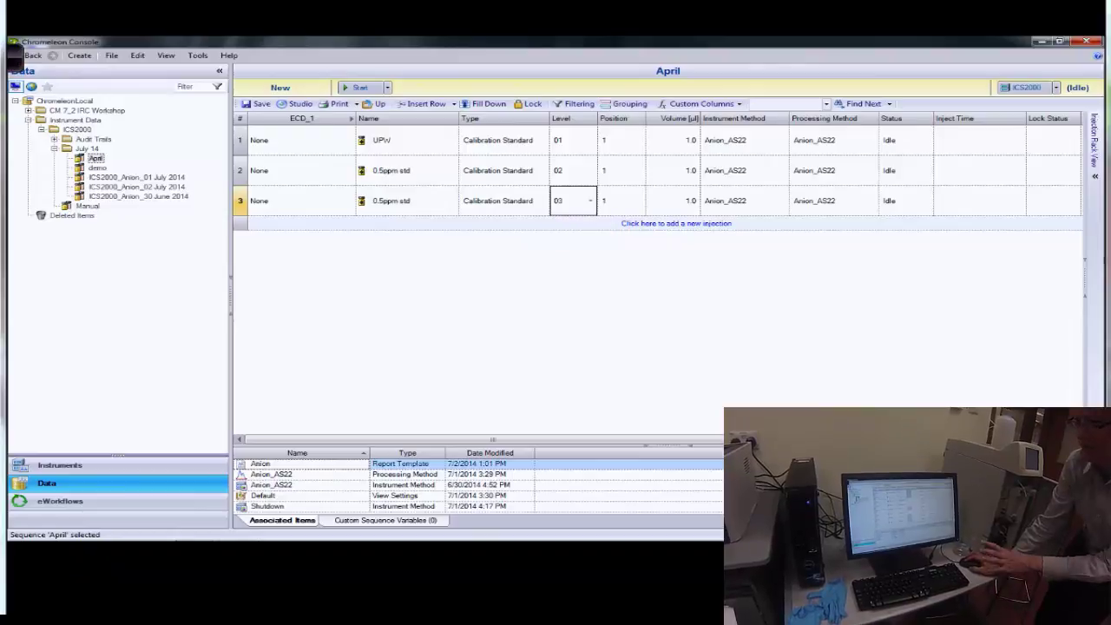
left_click(408, 173)
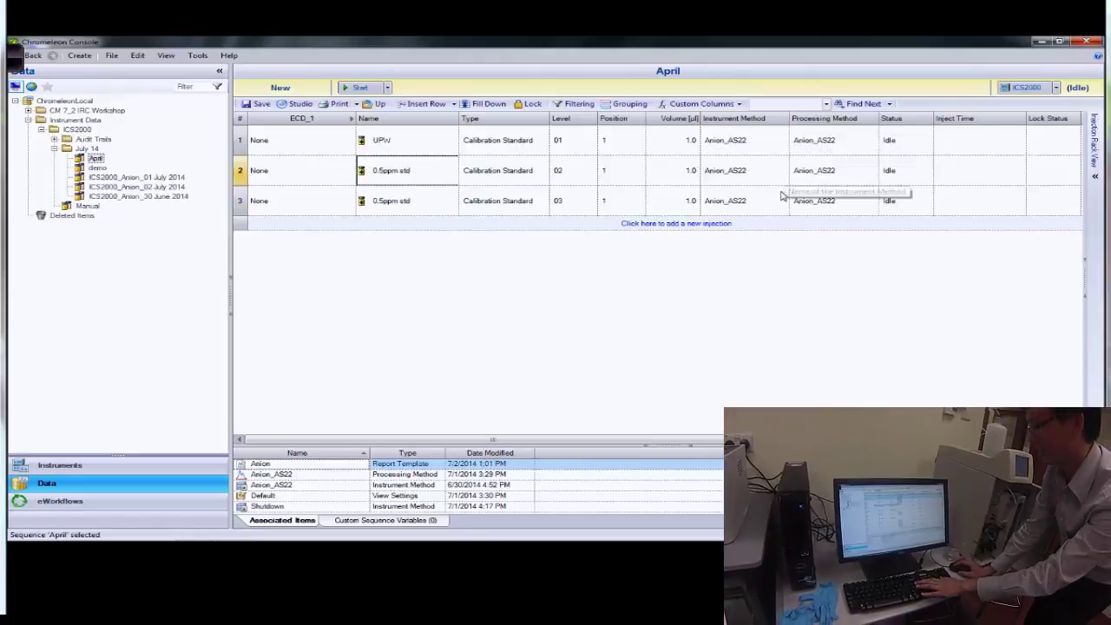
Check the first injection's method and Idle status, then save the edited April sequence
left_click(769, 147)
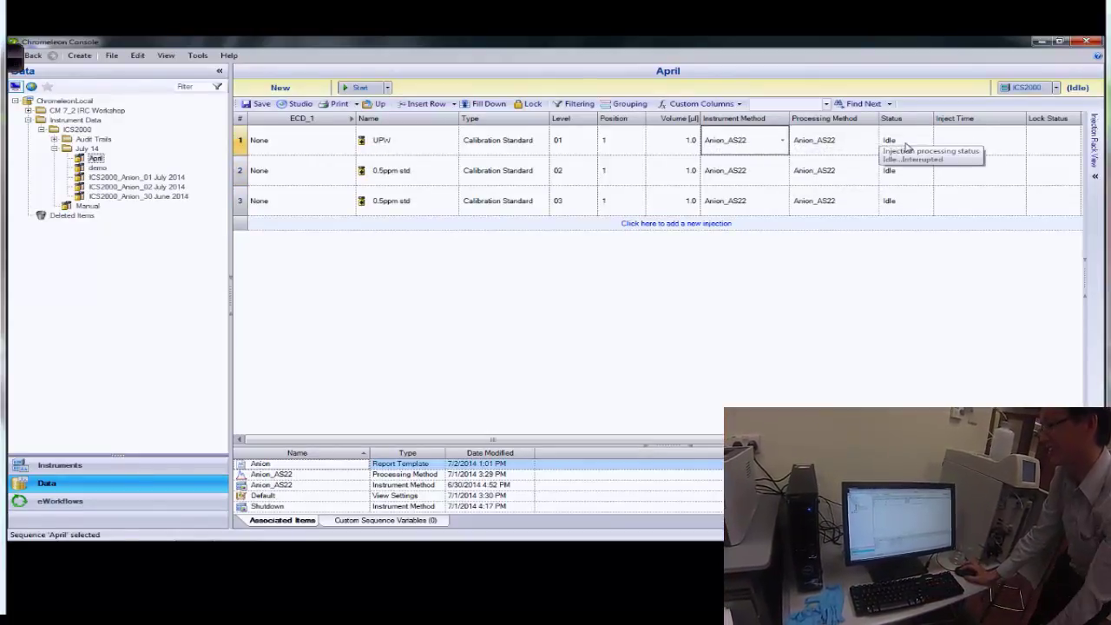
left_click(905, 143)
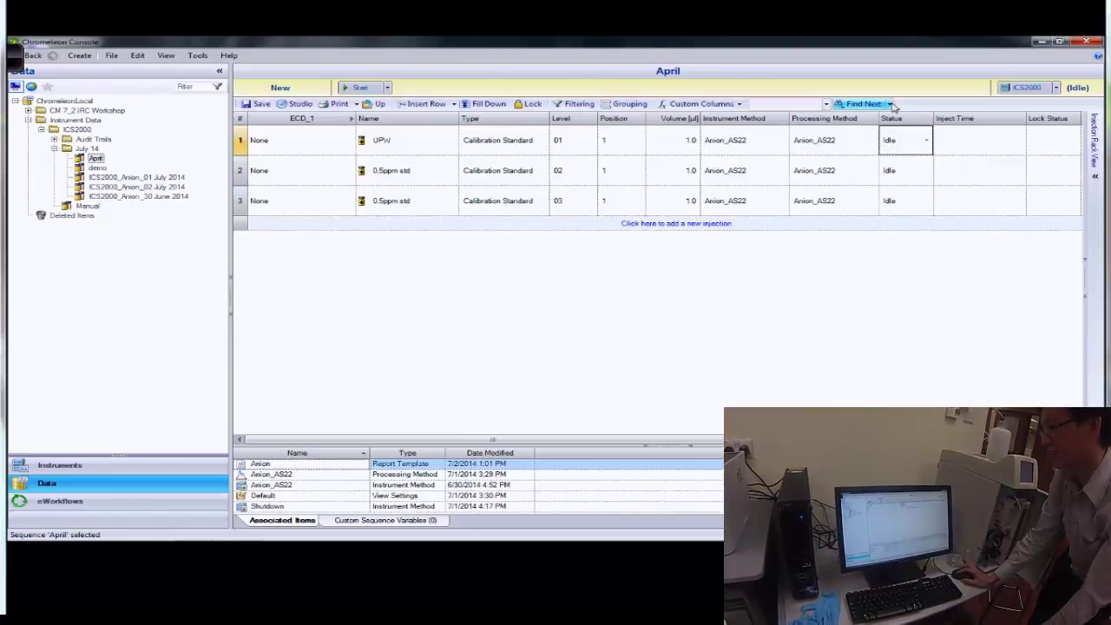
left_click(926, 140)
left_click(926, 140)
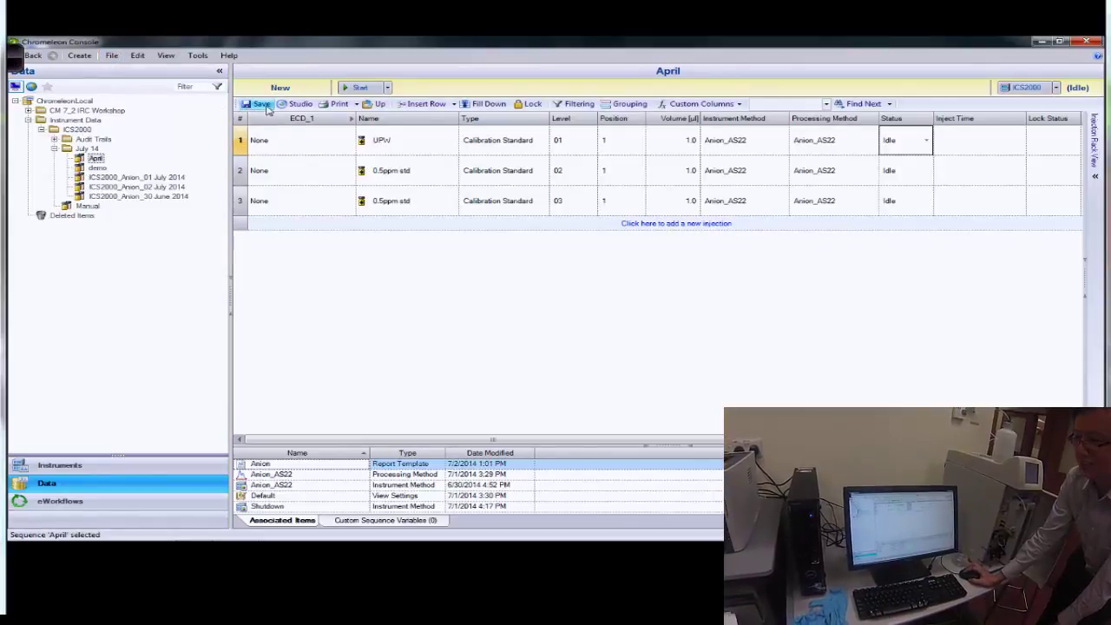
left_click(116, 57)
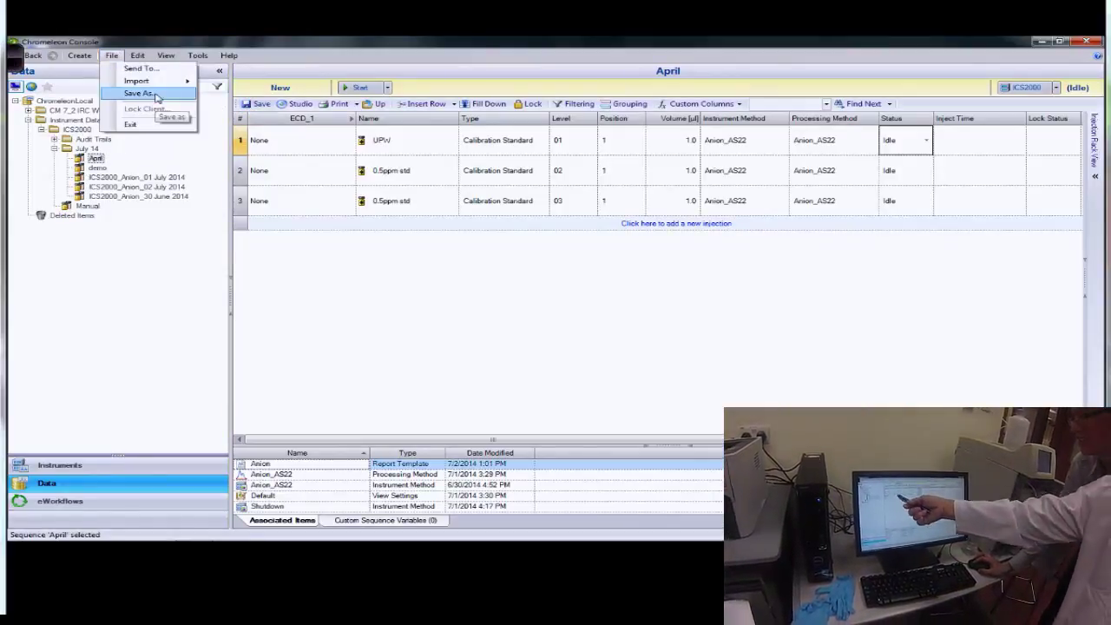
left_click(263, 107)
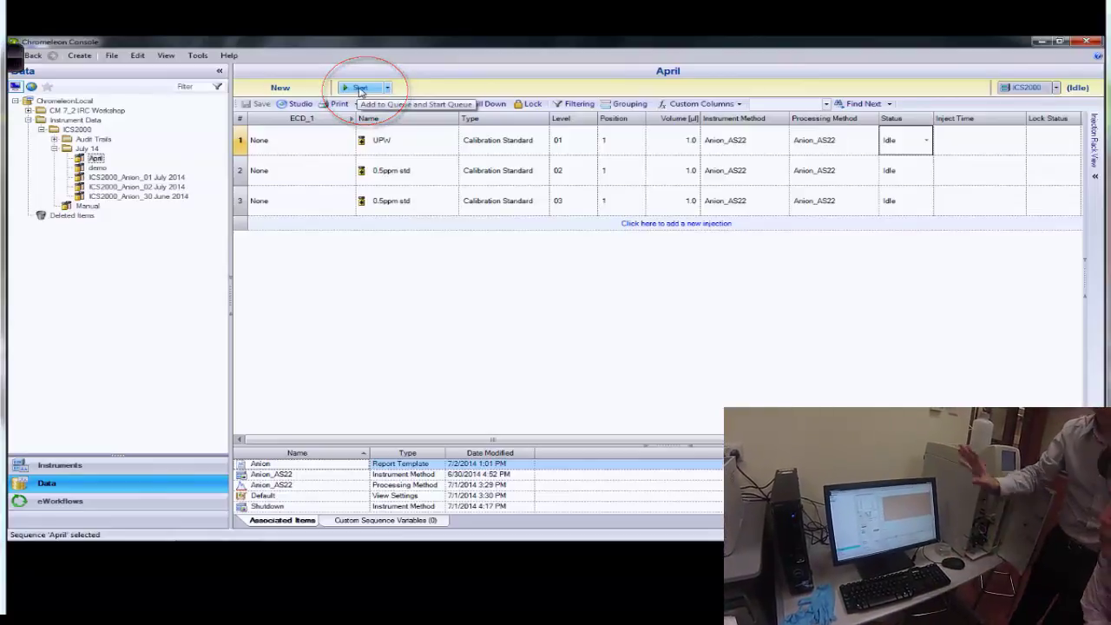
Queue and start the April sequence on the ICS2000, then maximize and close the control window
left_click(360, 89)
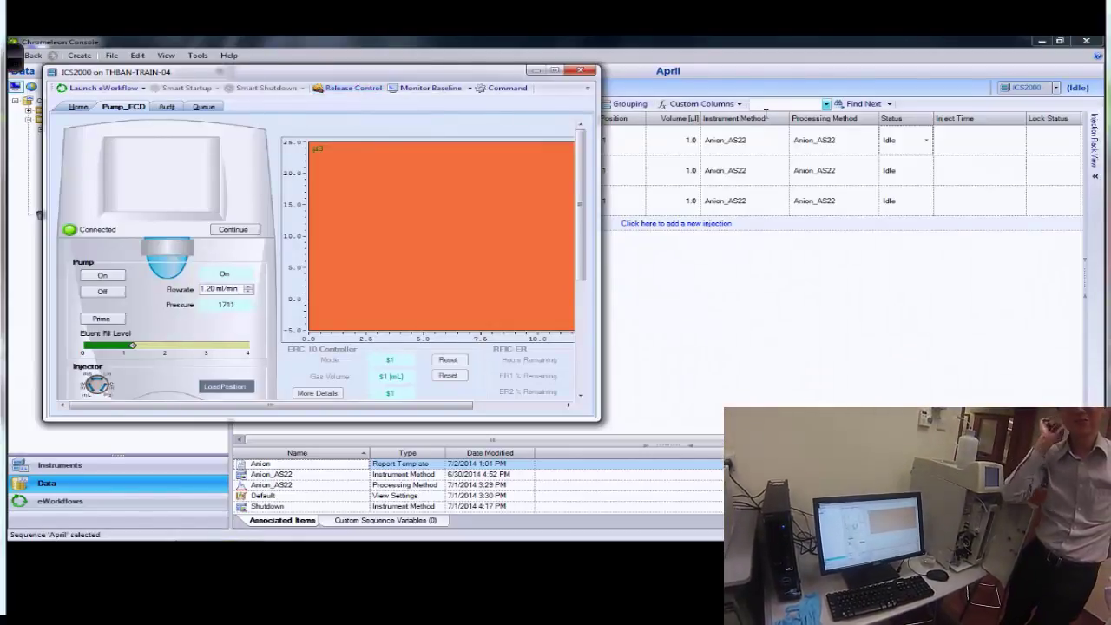
left_click(555, 70)
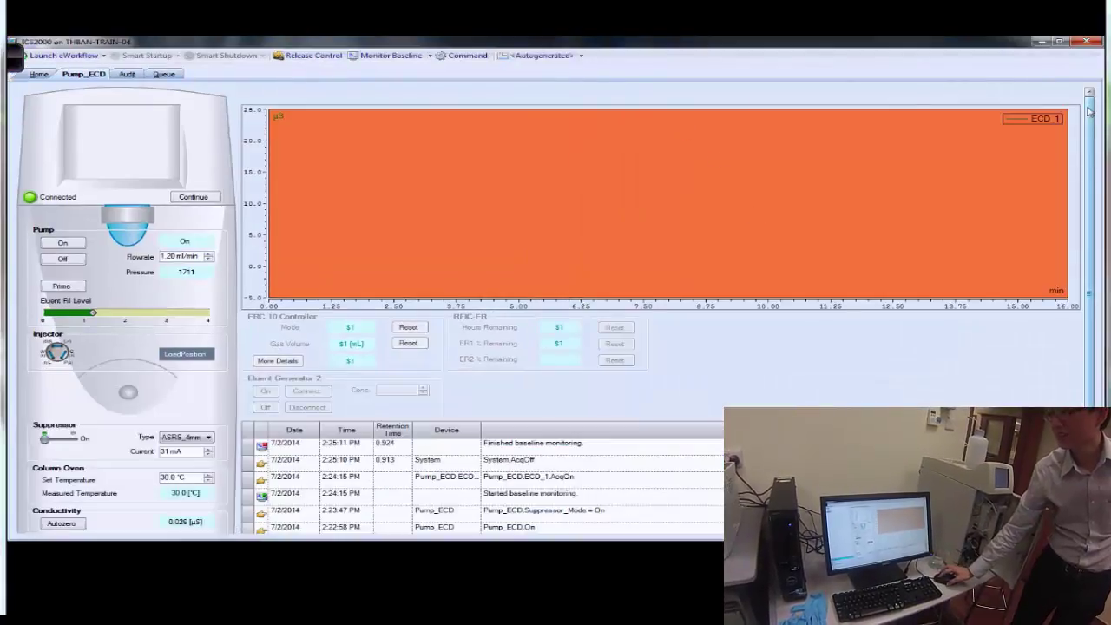
left_click(1086, 42)
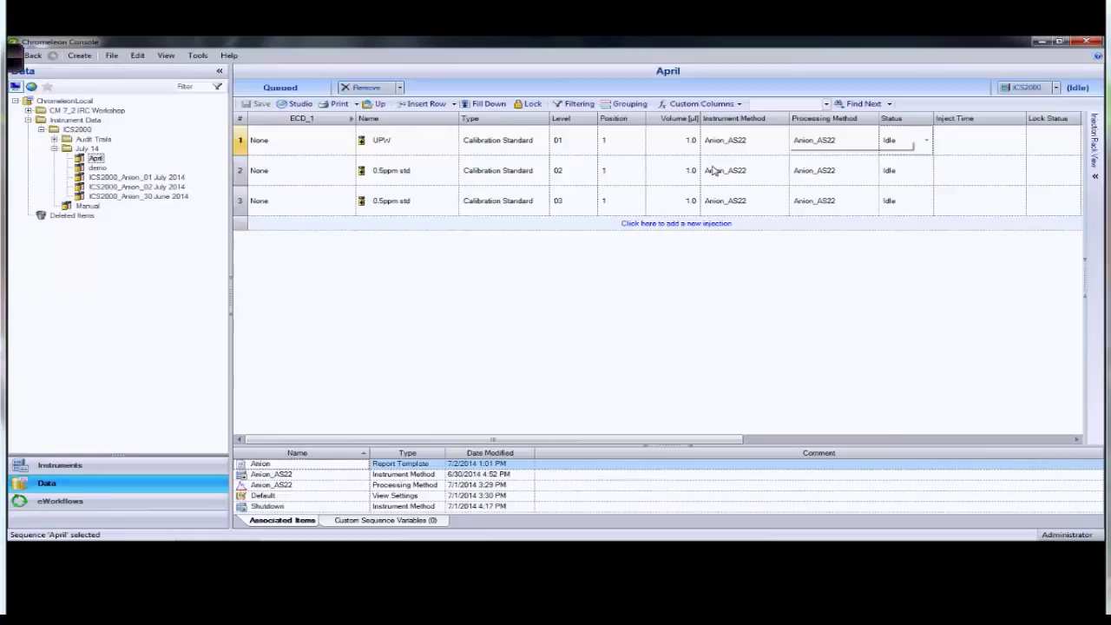
Check the ICS2000 Home and Pump_ECD pages, then show its queue with ICS2000_Anion_02 July 2014 and April pending
left_click(162, 464)
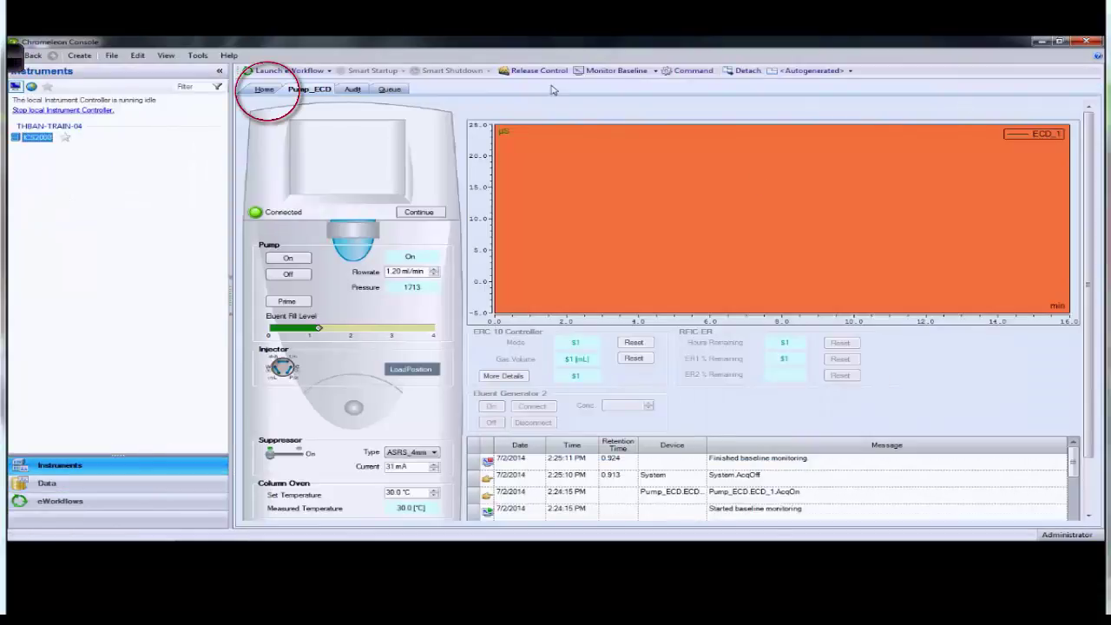
left_click(271, 89)
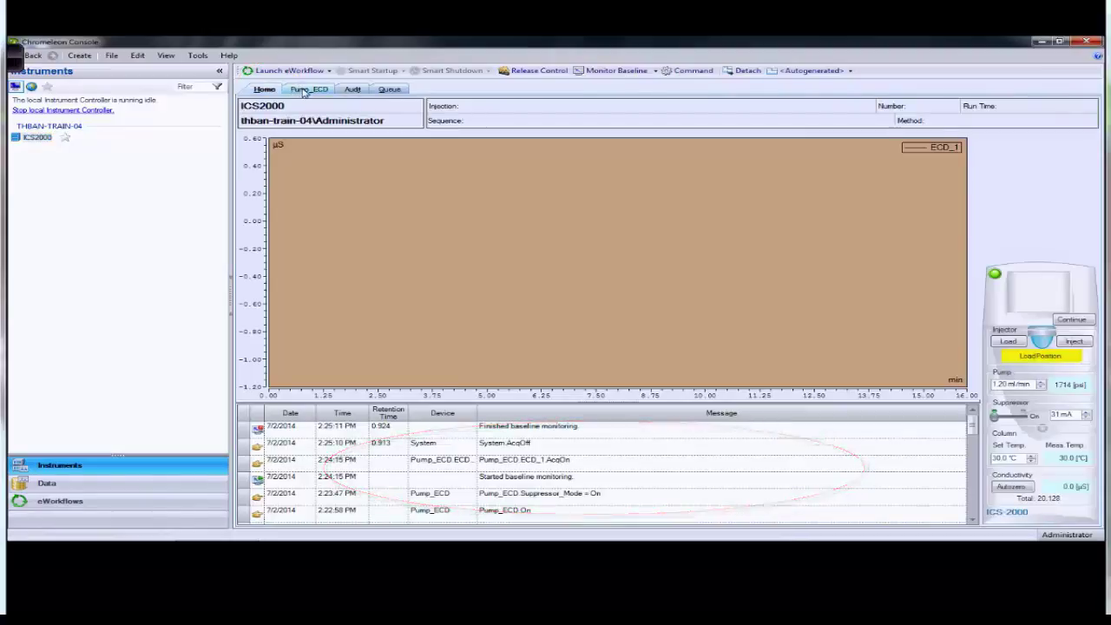
left_click(305, 91)
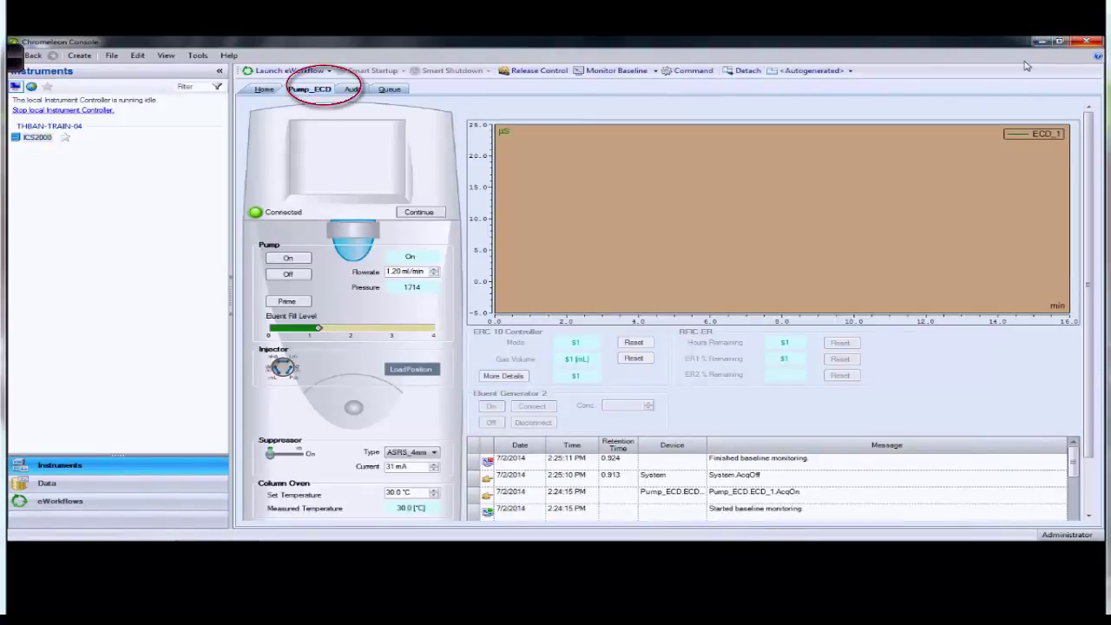
left_click(93, 487)
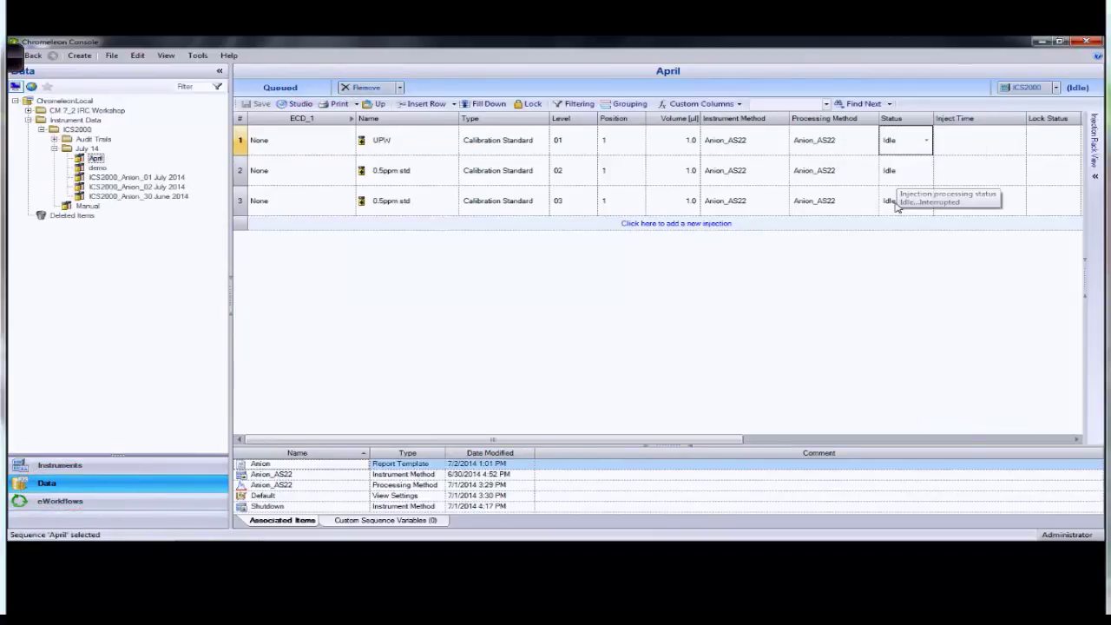
left_click(314, 92)
left_click(130, 466)
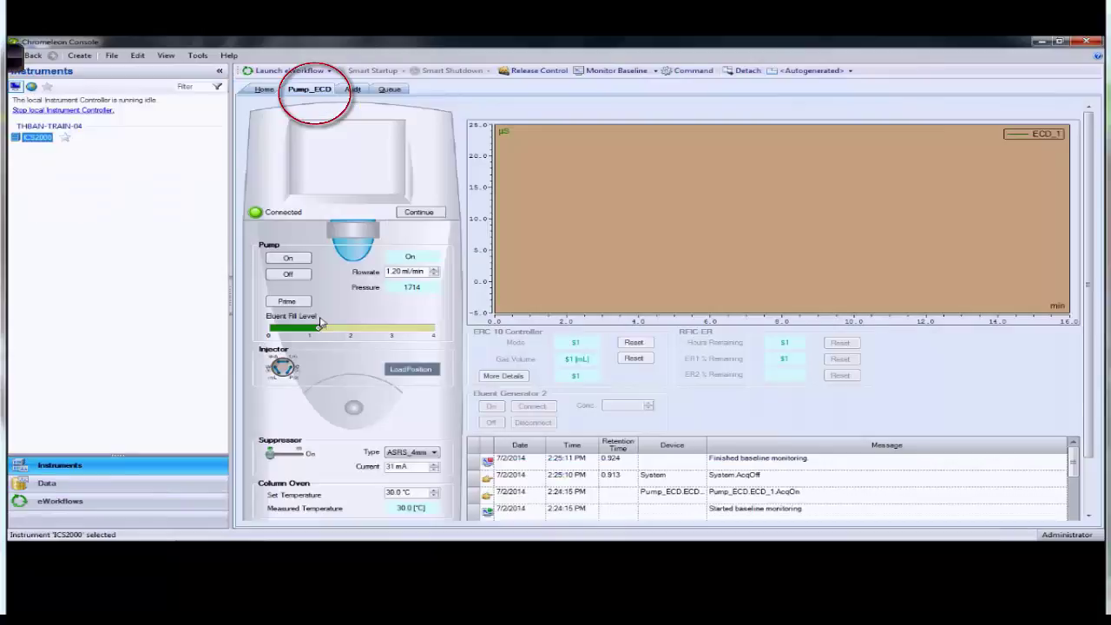
left_click(392, 89)
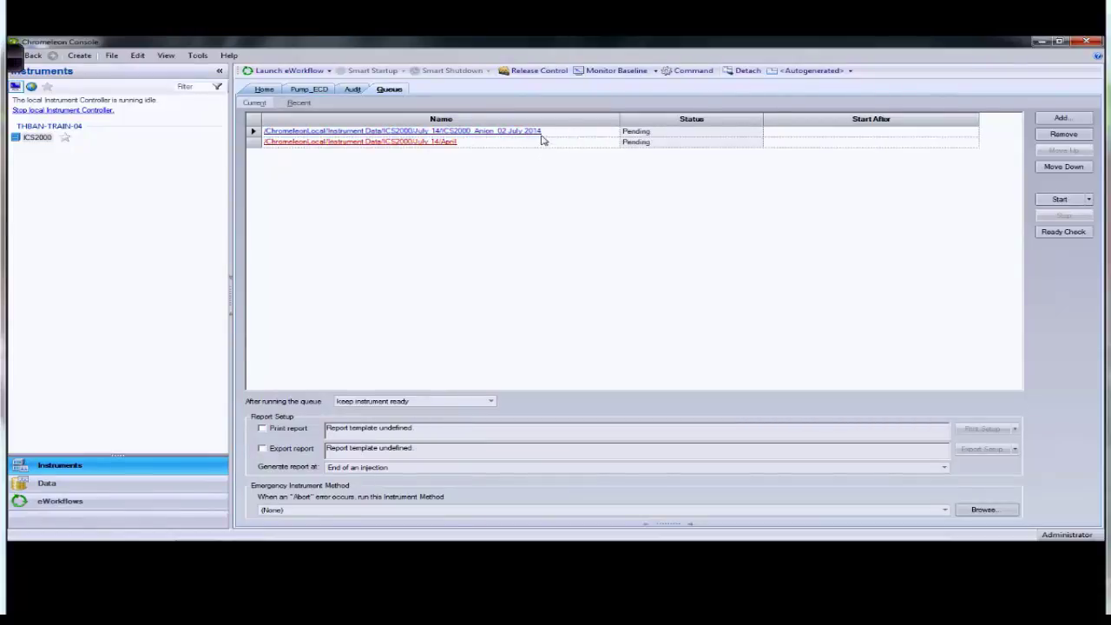
Remove ICS2000_Anion_02 July 2014 from the queue and go back to the April sequence table
left_click(773, 138)
left_click(1064, 134)
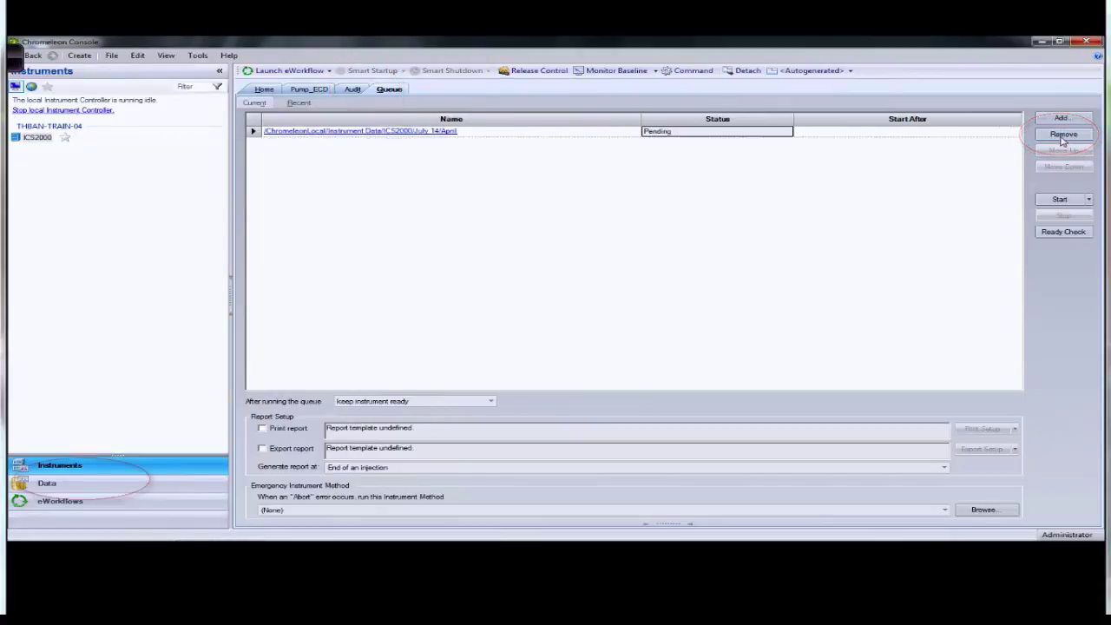
left_click(137, 491)
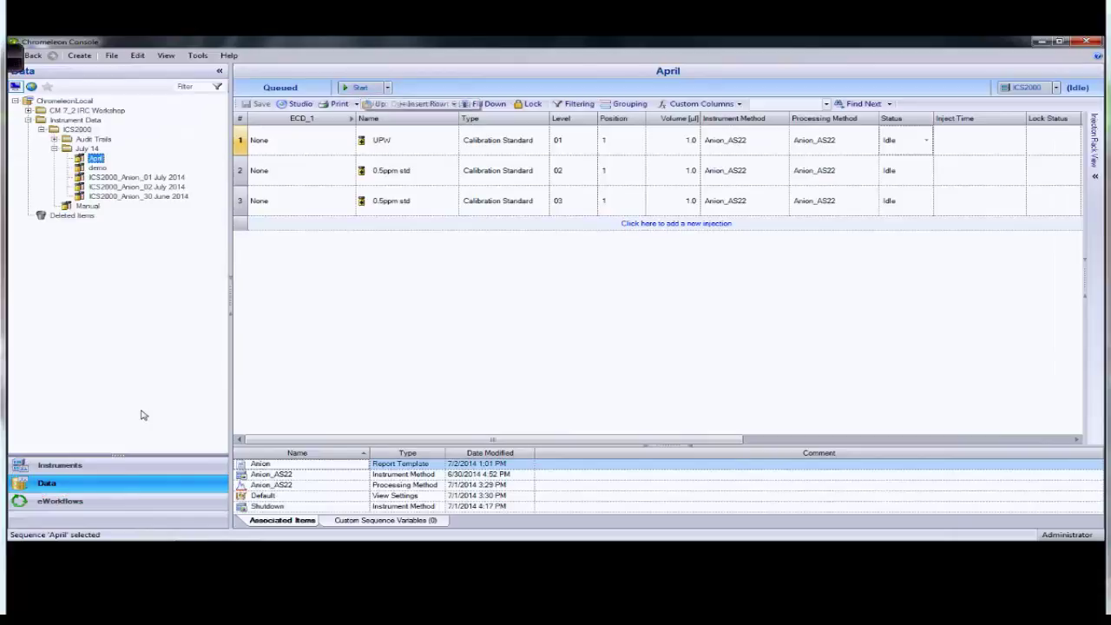
left_click(141, 467)
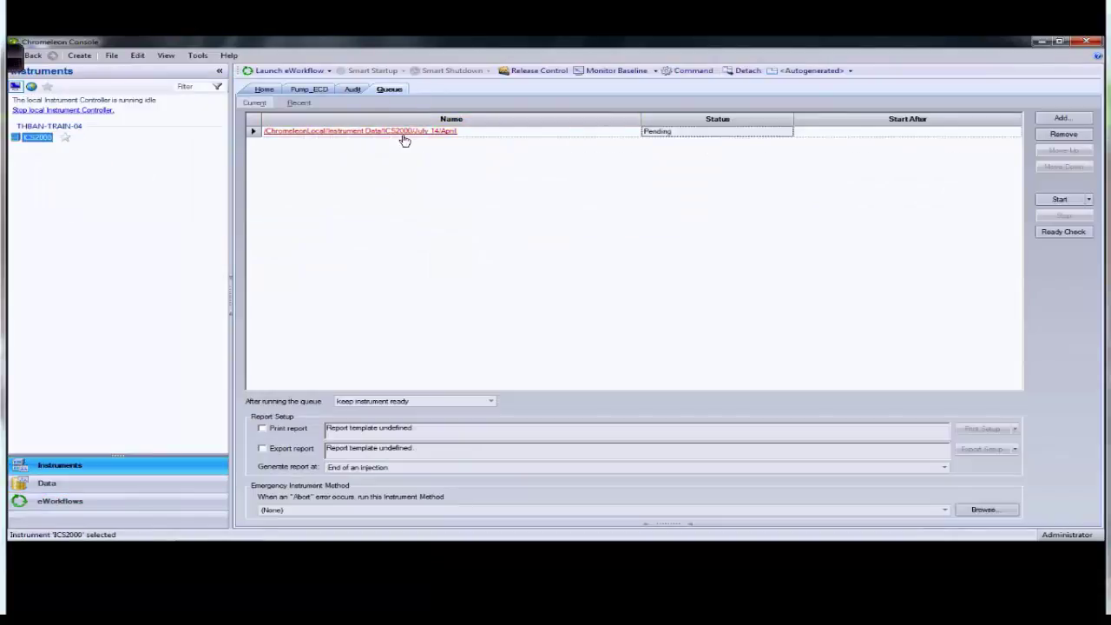
left_click(109, 486)
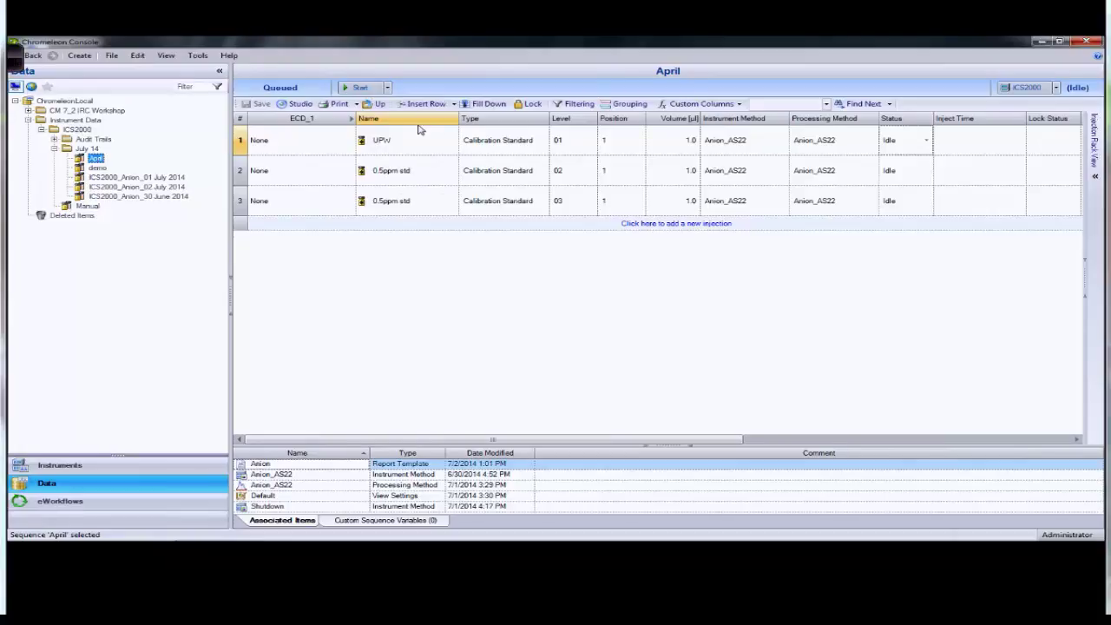
Remove the demo and April sequences from the ICS2000 queue and close the detached queue window
left_click(59, 465)
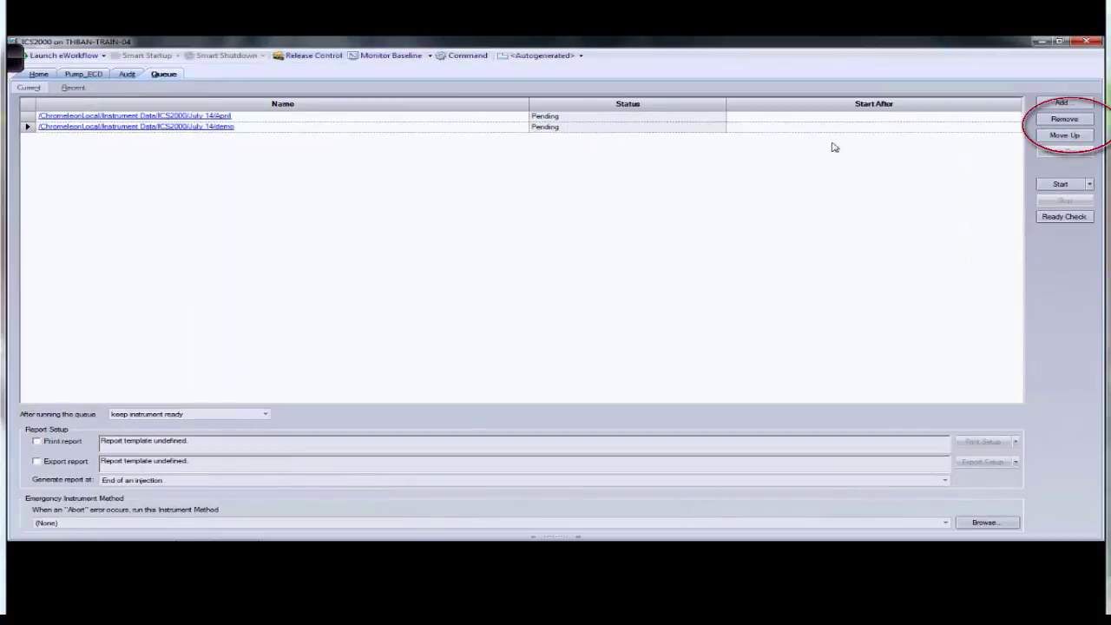
left_click(1064, 119)
left_click(1061, 119)
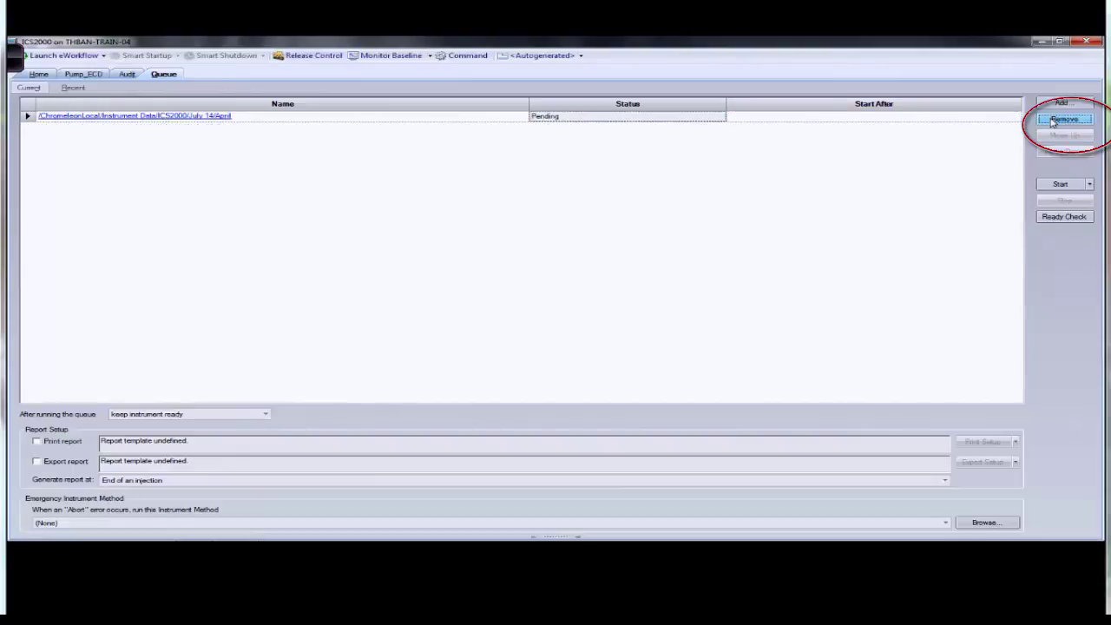
left_click(1097, 41)
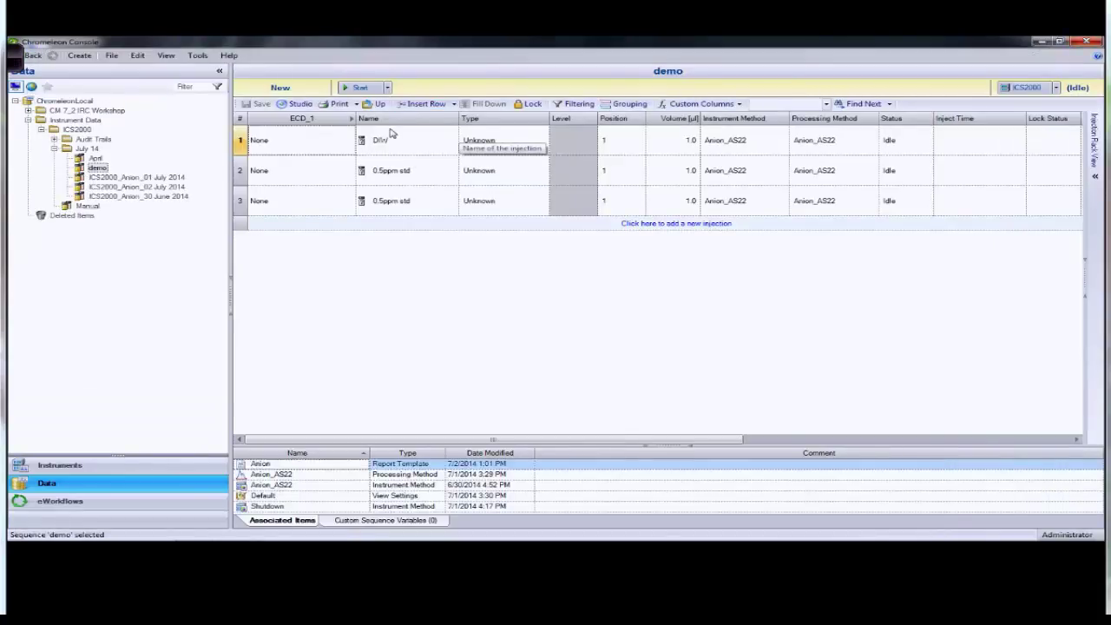
Start the demo sequence and confirm the manual DIW injection prompt in the ICS2000 queue
left_click(358, 88)
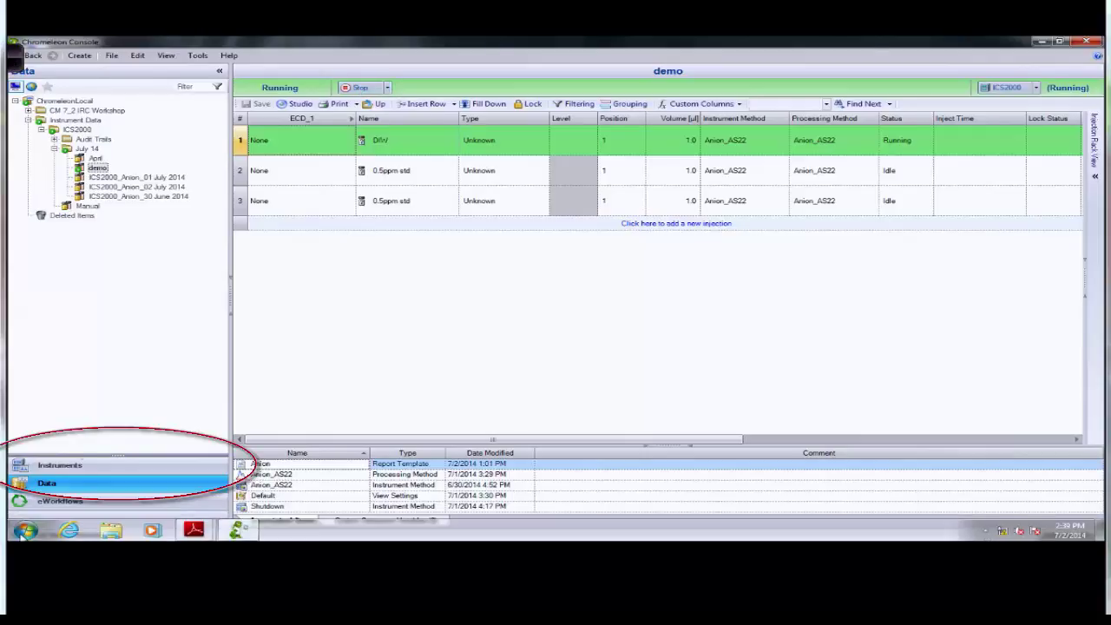
left_click(82, 465)
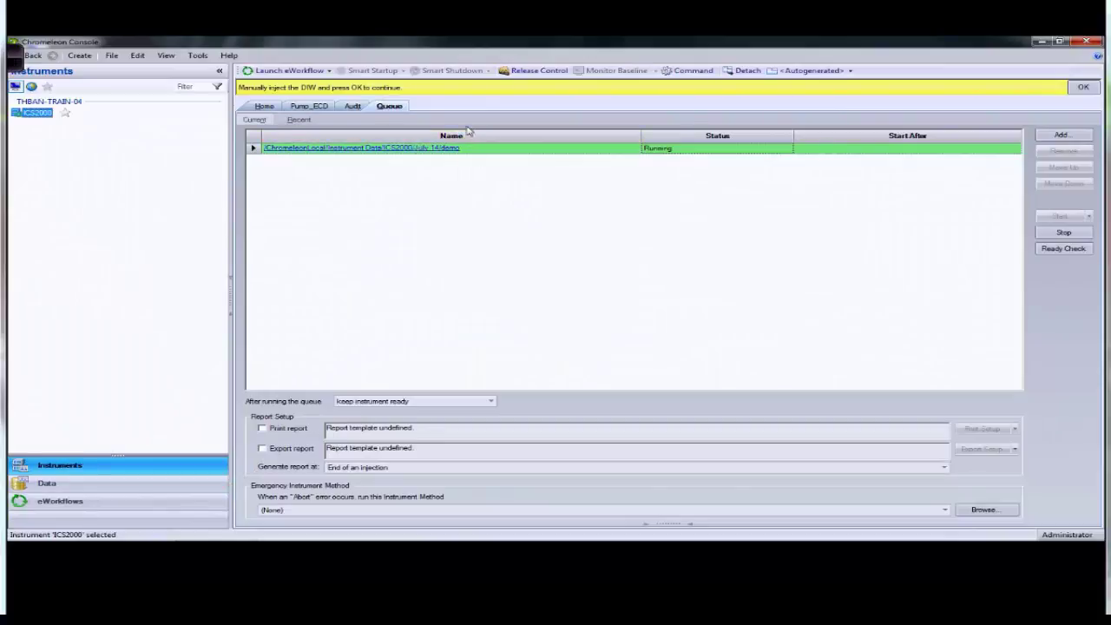
left_click(1092, 88)
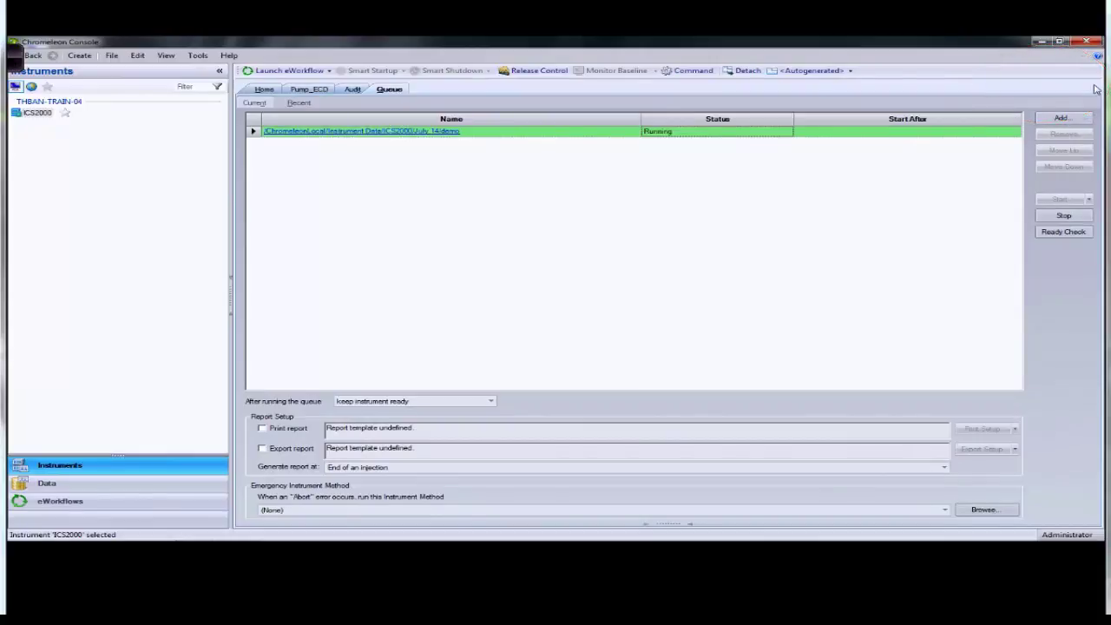
Show the ICS2000 Home page with the DIW injection's live ECD_1 trace
left_click(264, 90)
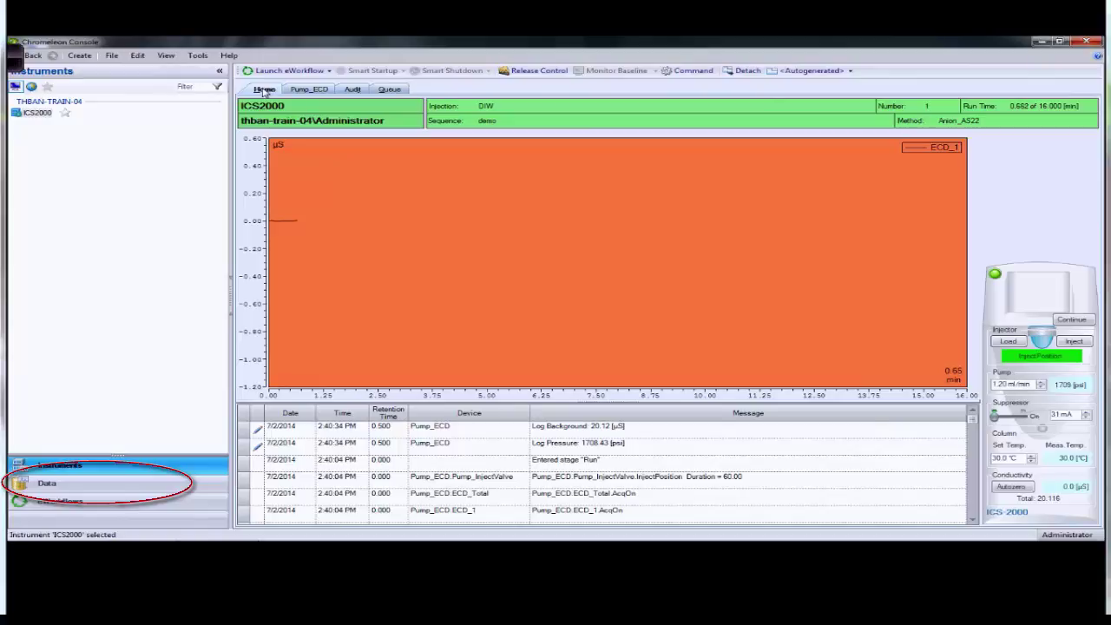
Open ICS2000_Anion_01 July 2014, enlarge the Name column and rows, and open 1 ppm Std in Studio
left_click(125, 482)
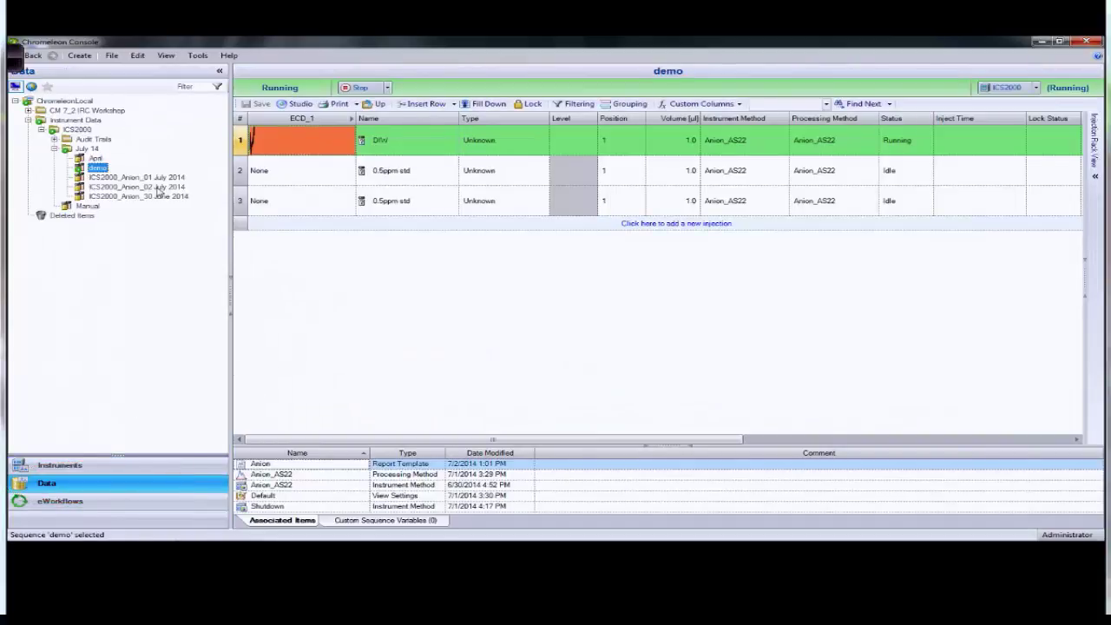
left_click(147, 178)
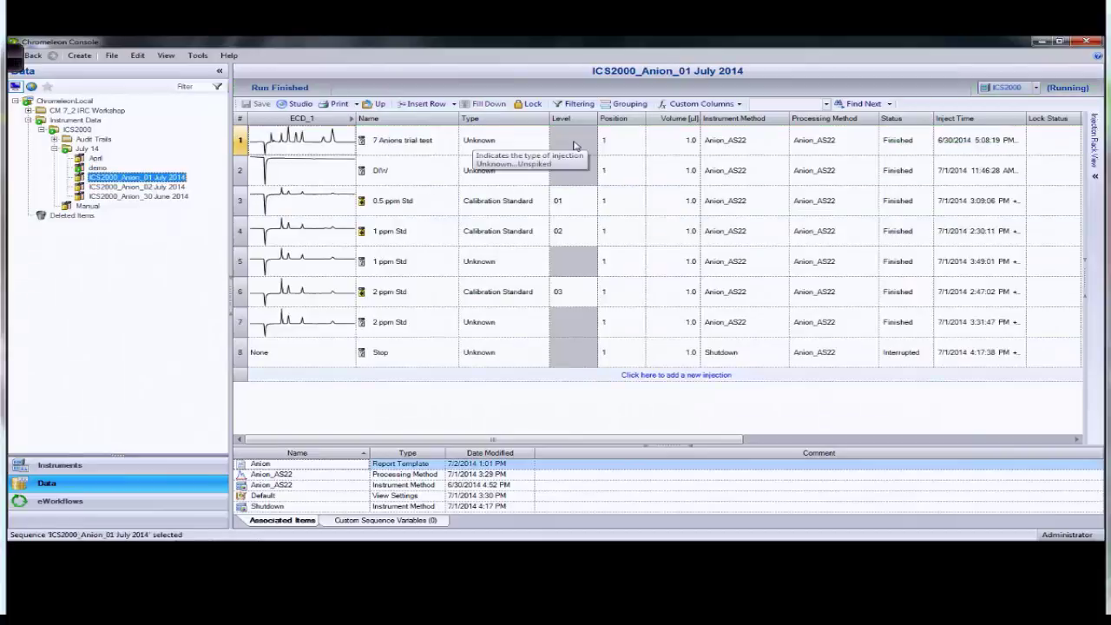
left_click_drag(469, 123, 484, 126)
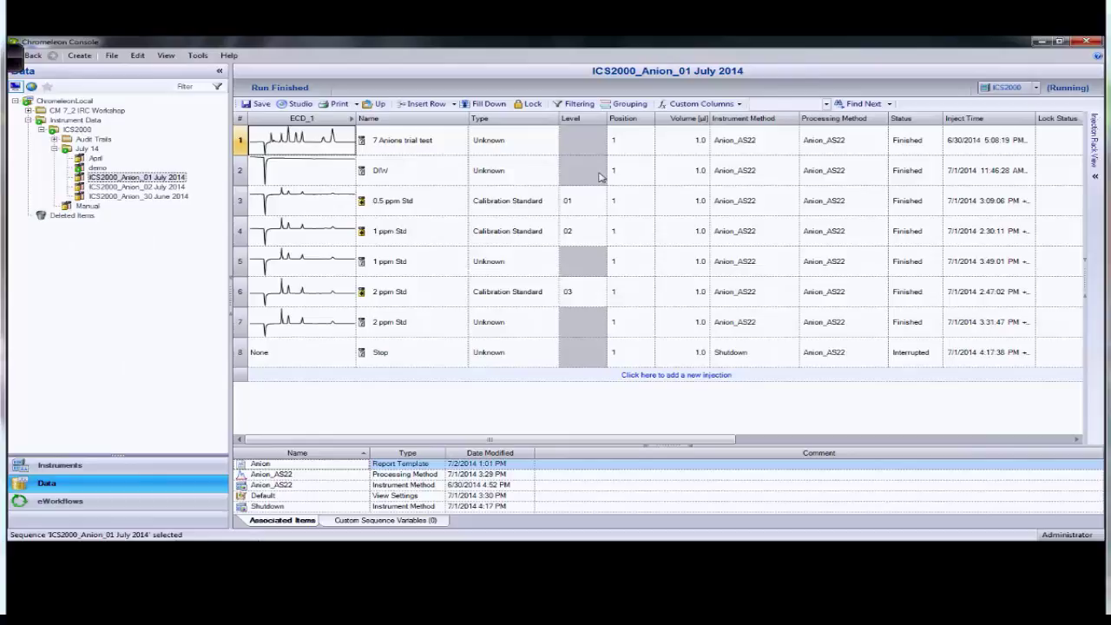
left_click_drag(338, 200, 254, 193)
left_click(234, 530)
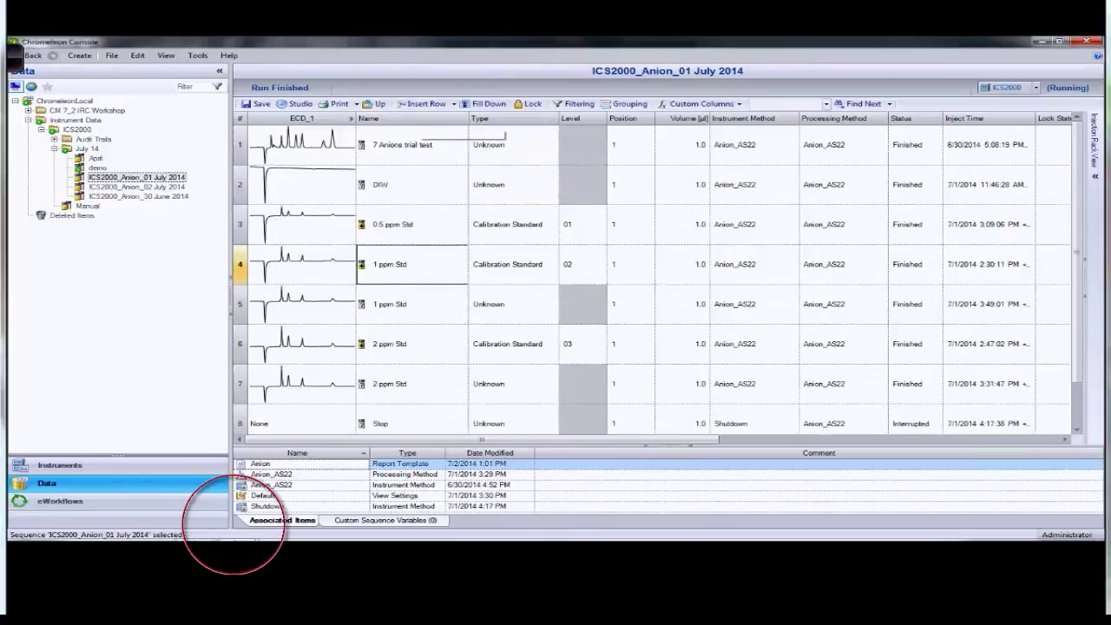
left_click(235, 530)
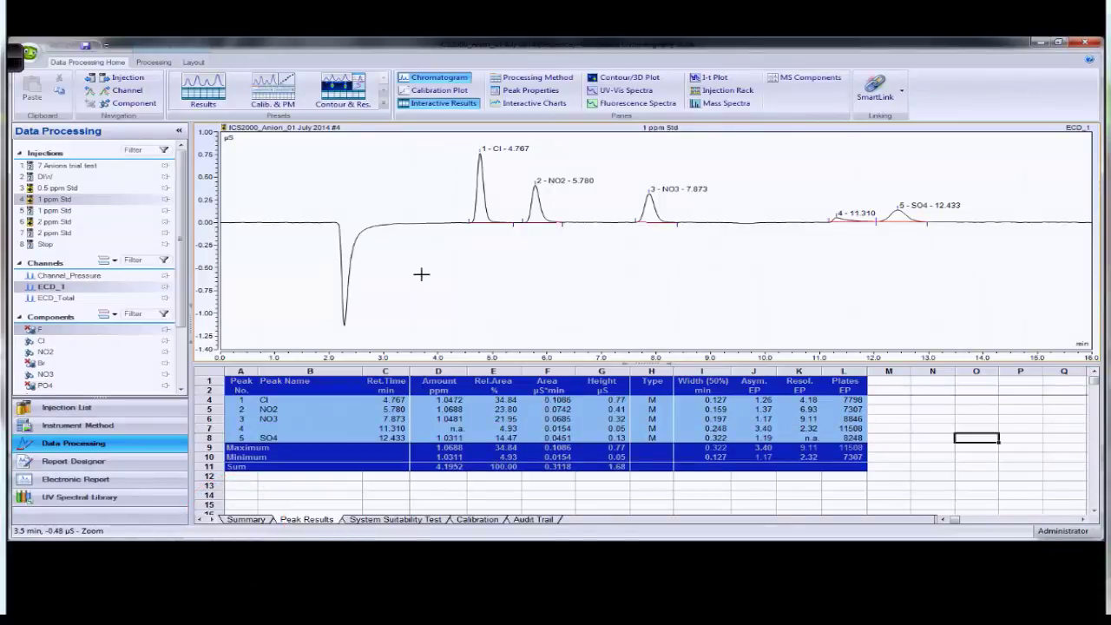
Review the 2 ppm and 1 ppm Std results, enlarge the chromatogram, then show 0.5 ppm Std
left_click(61, 220)
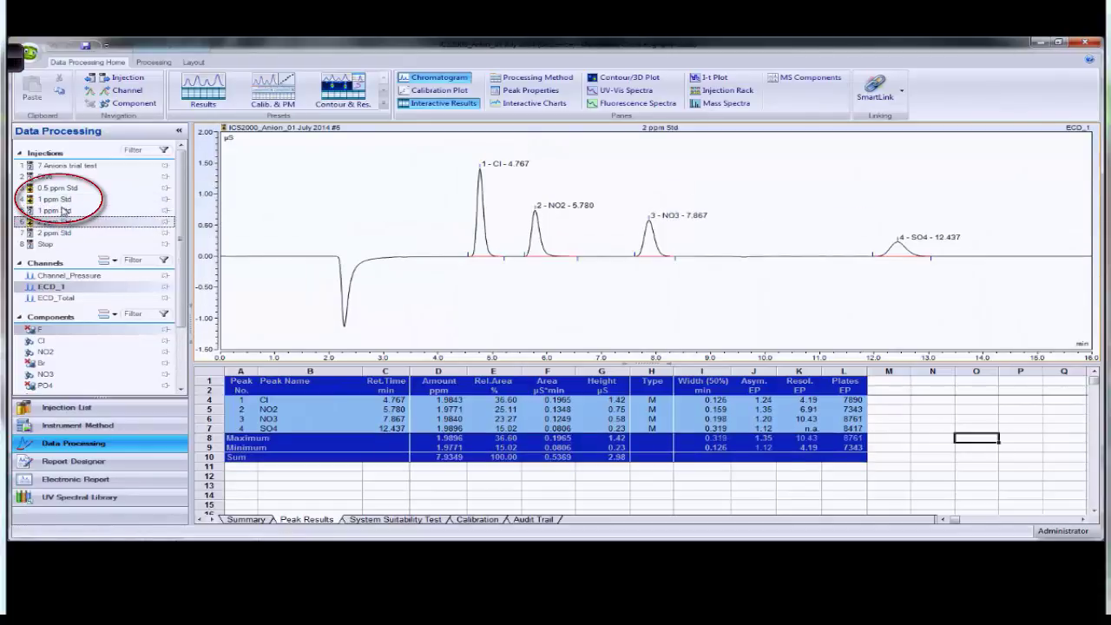
left_click(54, 199)
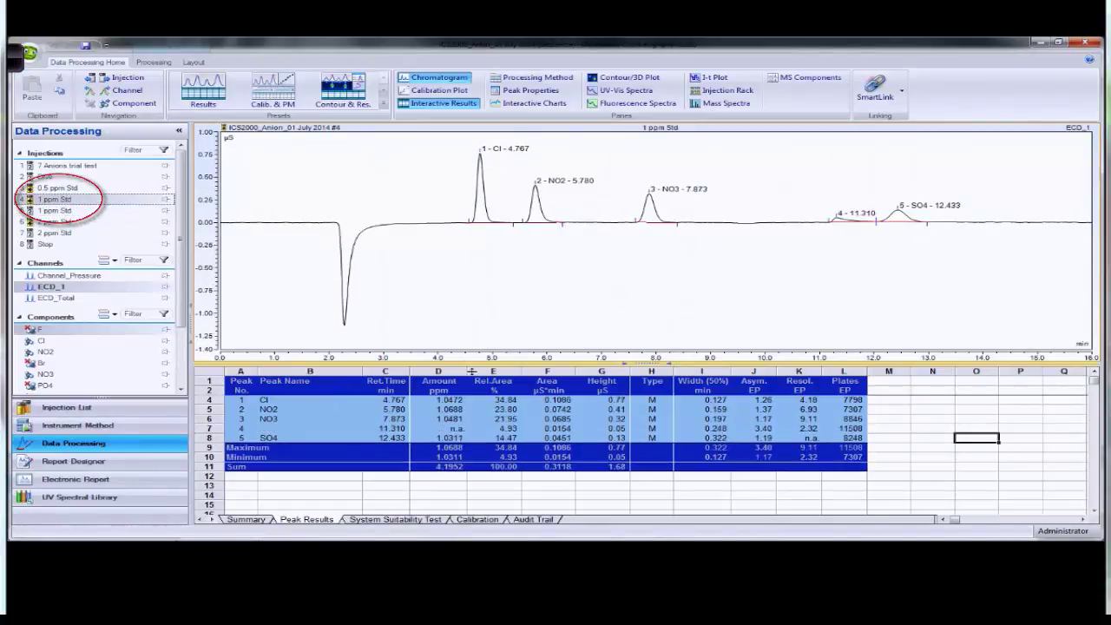
left_click_drag(472, 371, 469, 394)
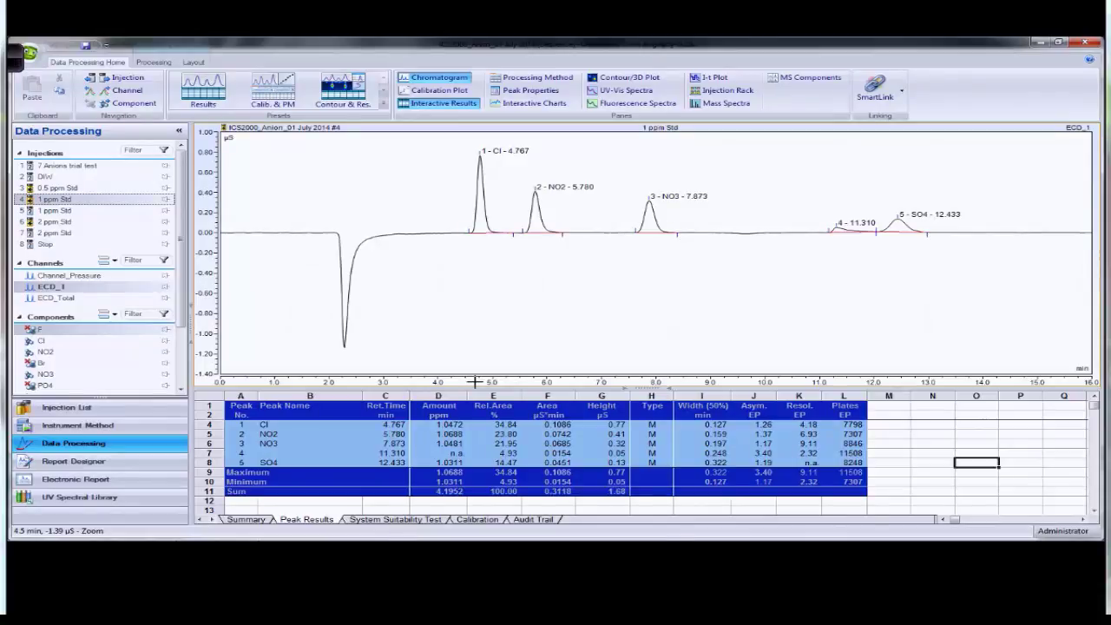
left_click(83, 187)
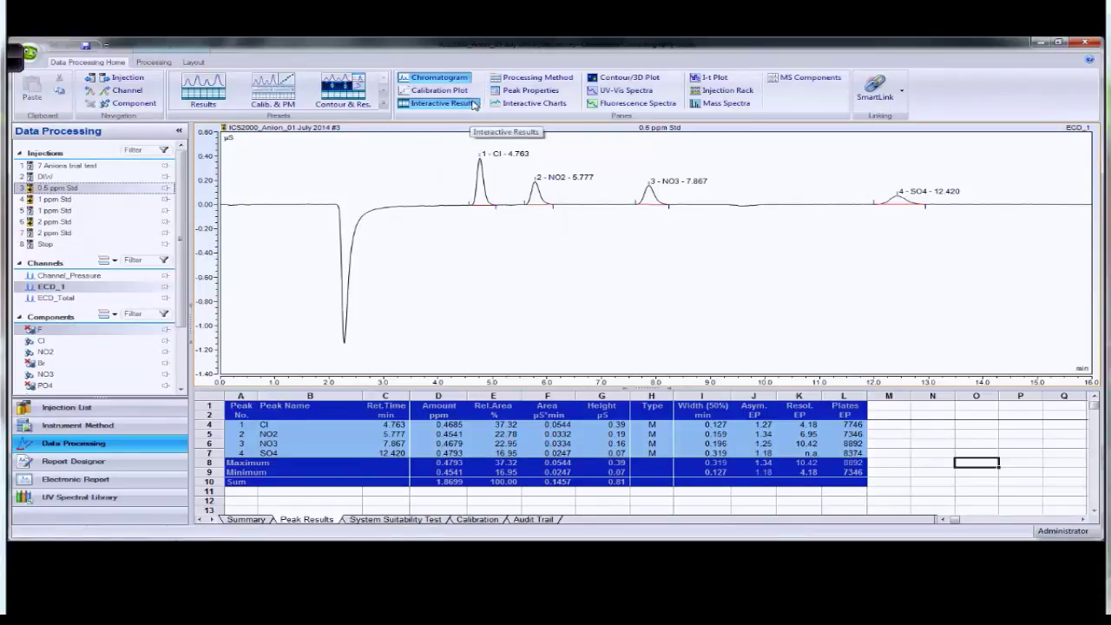
Replace the results table with the Cl calibration plot beside the 0.5 ppm Std chromatogram
left_click(473, 104)
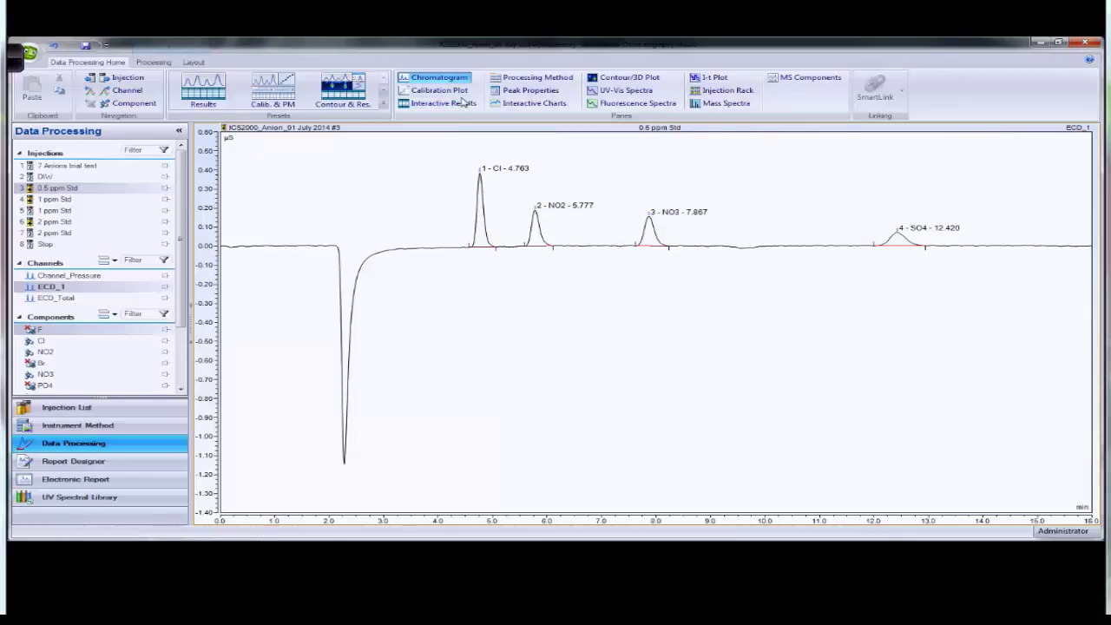
left_click(459, 92)
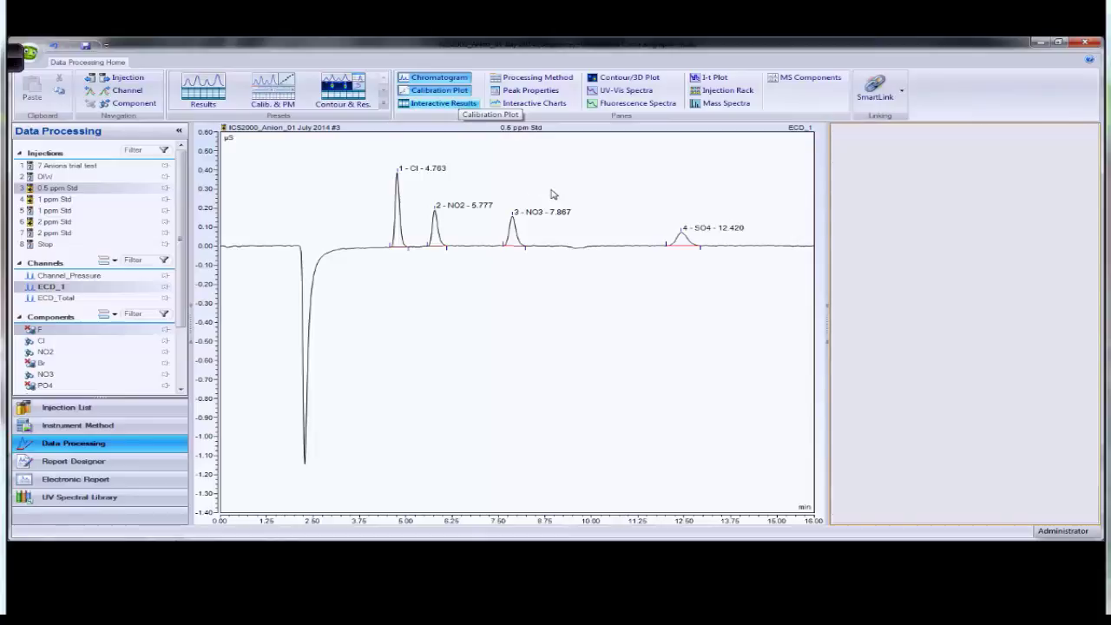
left_click(404, 245)
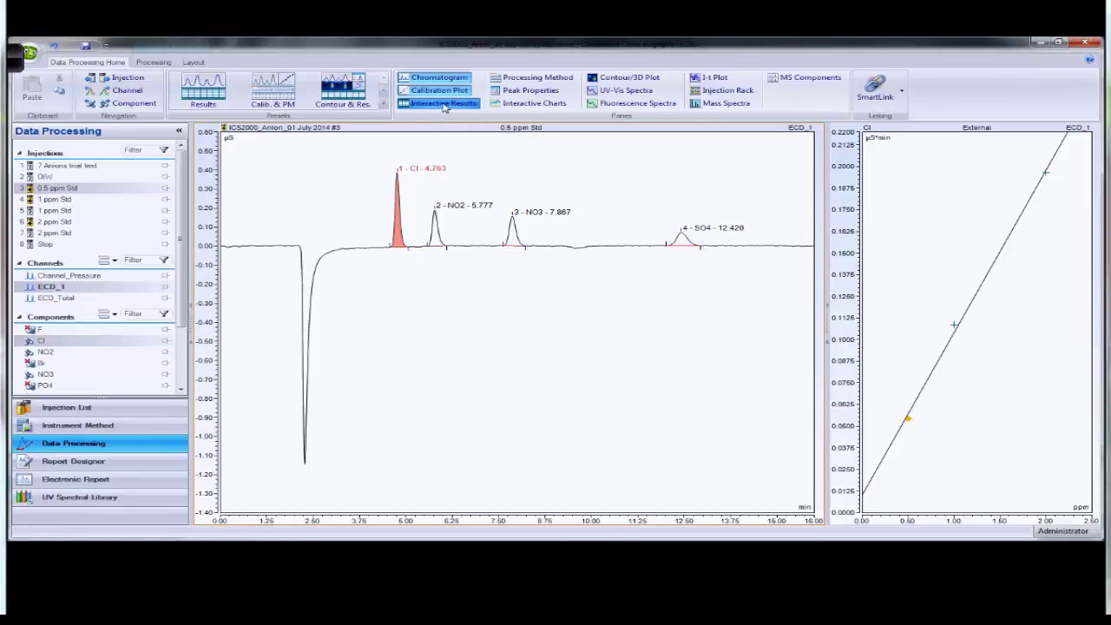
Restore the results table and review the standards' Calibration and Summary tables
left_click(442, 104)
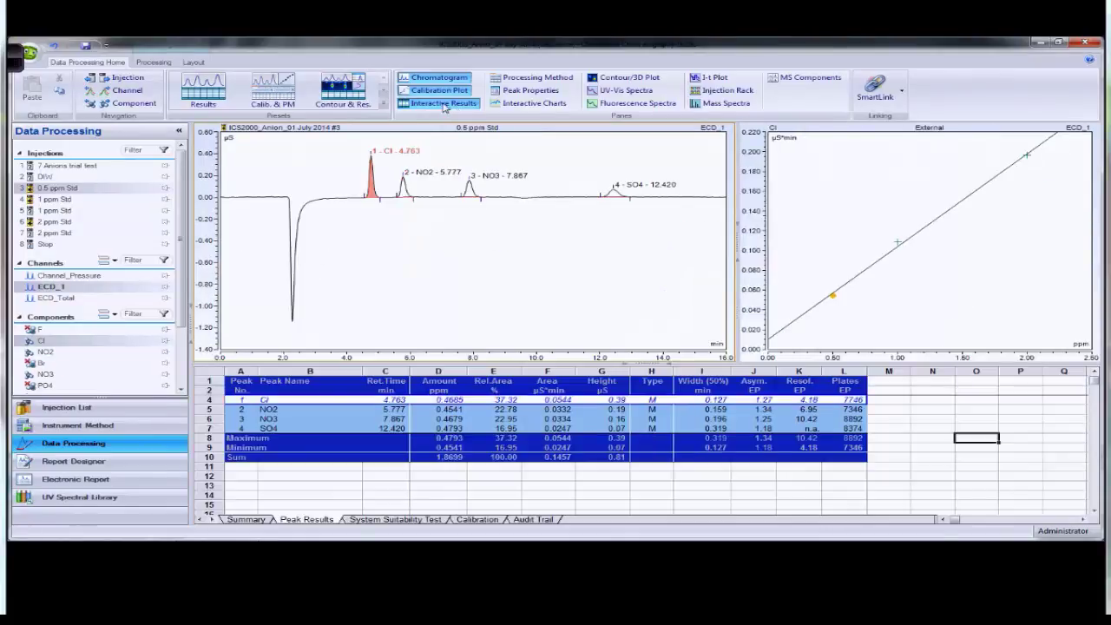
left_click(474, 520)
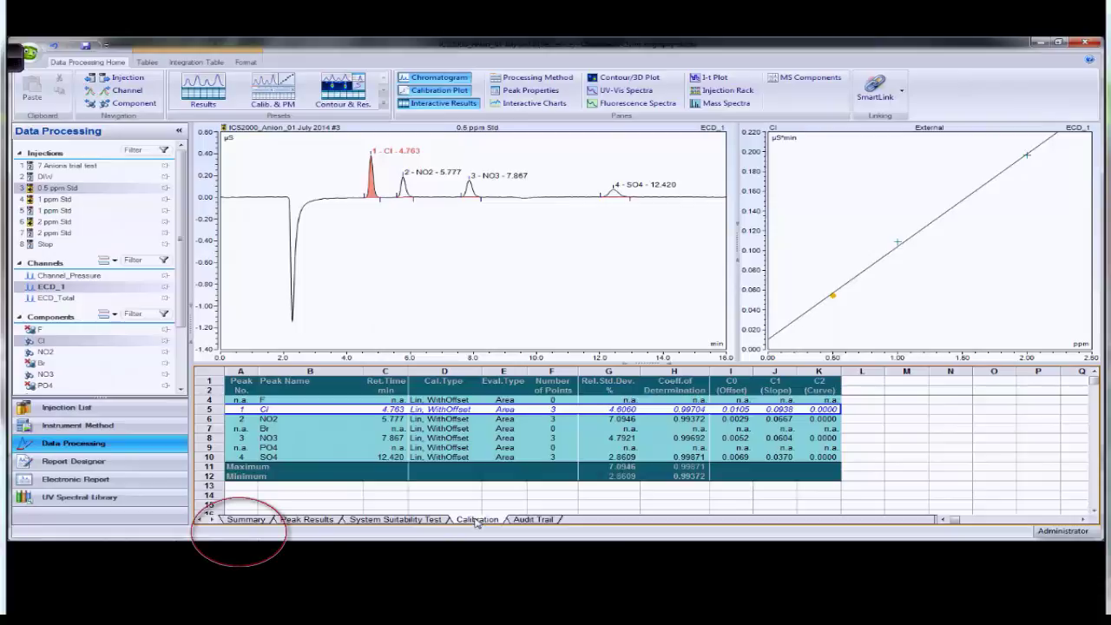
left_click(246, 519)
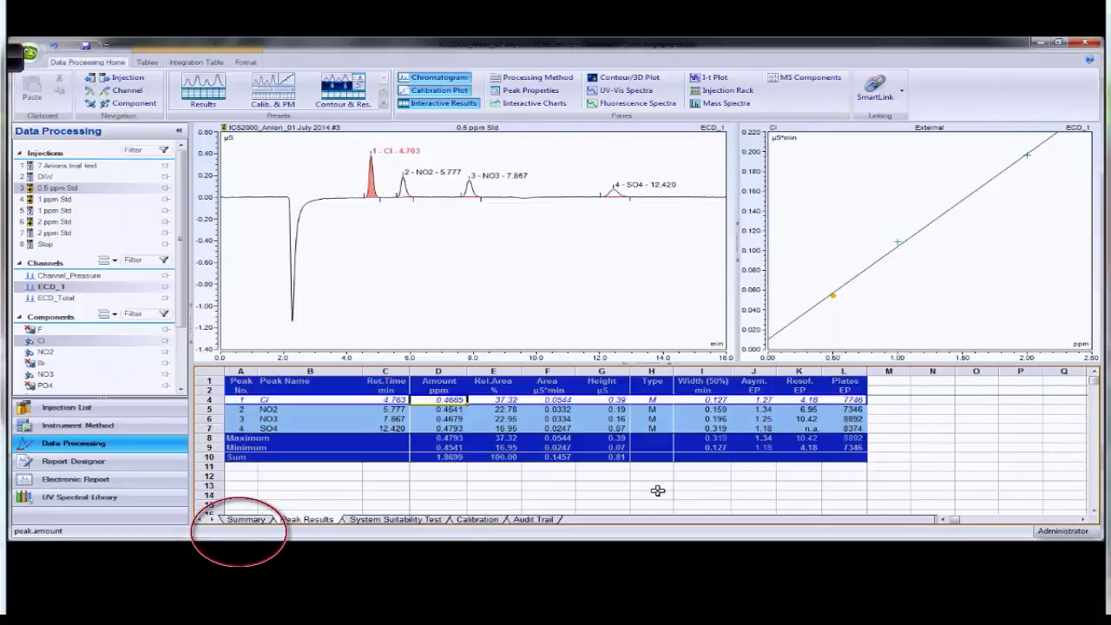
mouse_move(230, 529)
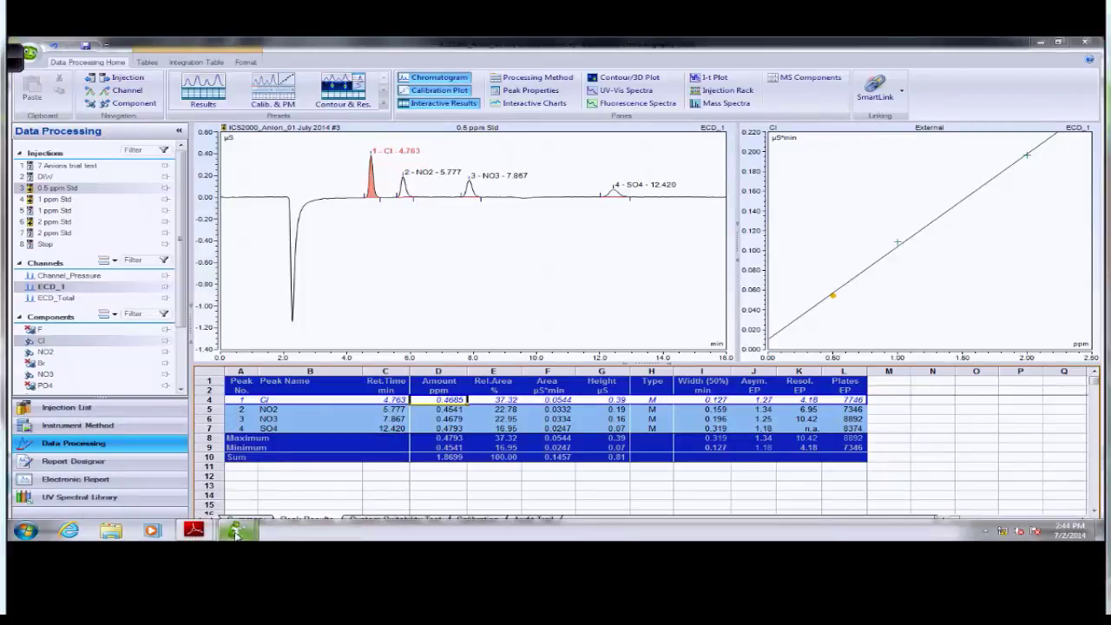
left_click(208, 470)
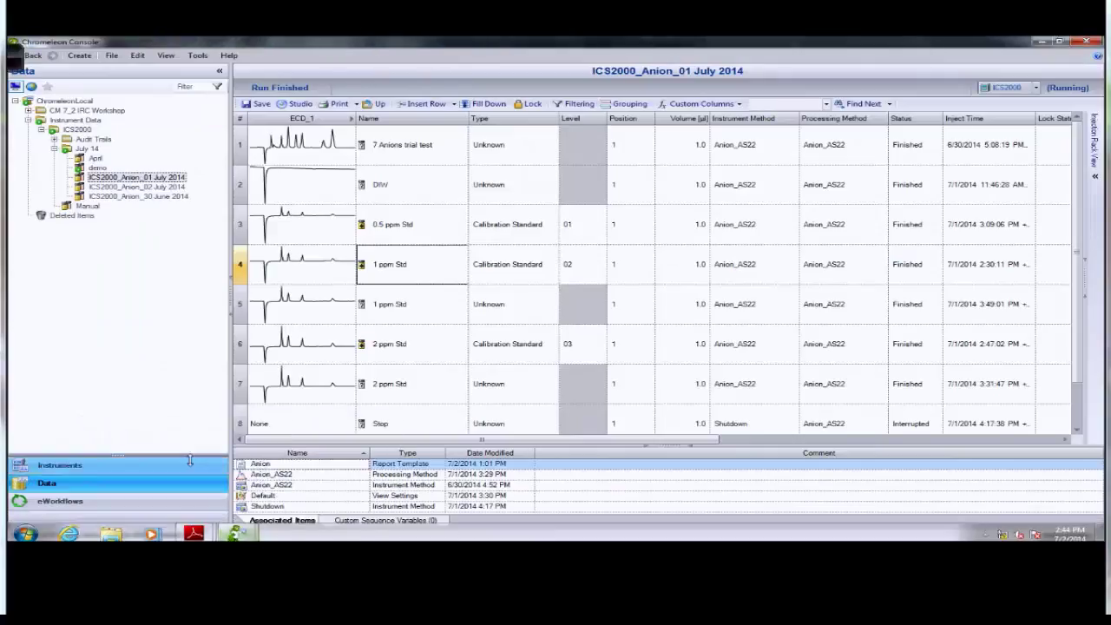
left_click(175, 466)
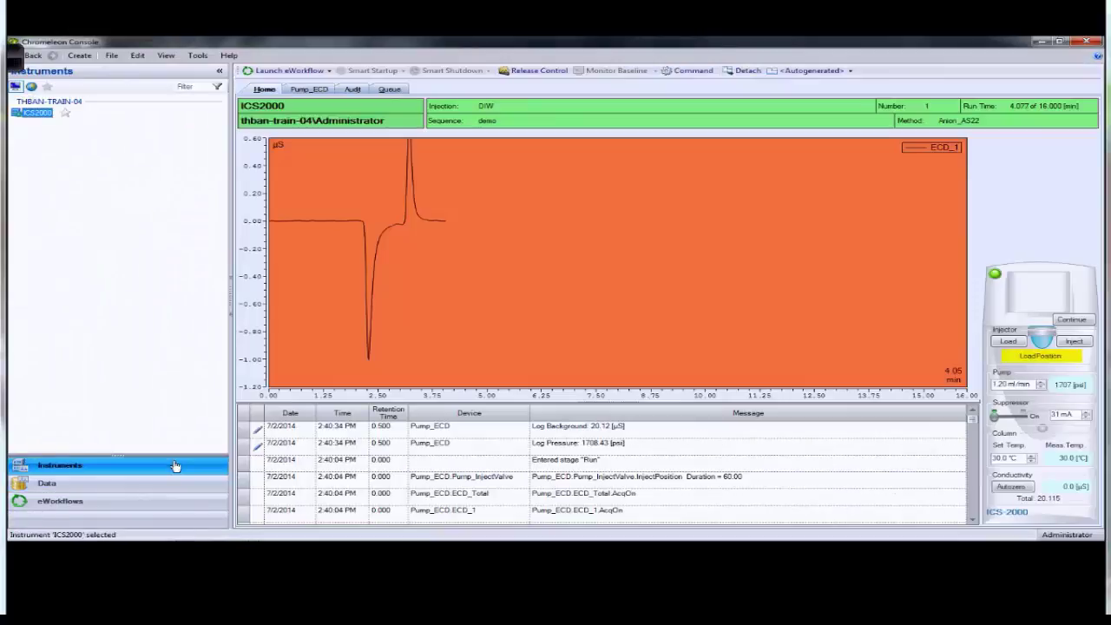
right_click(592, 265)
left_click(619, 308)
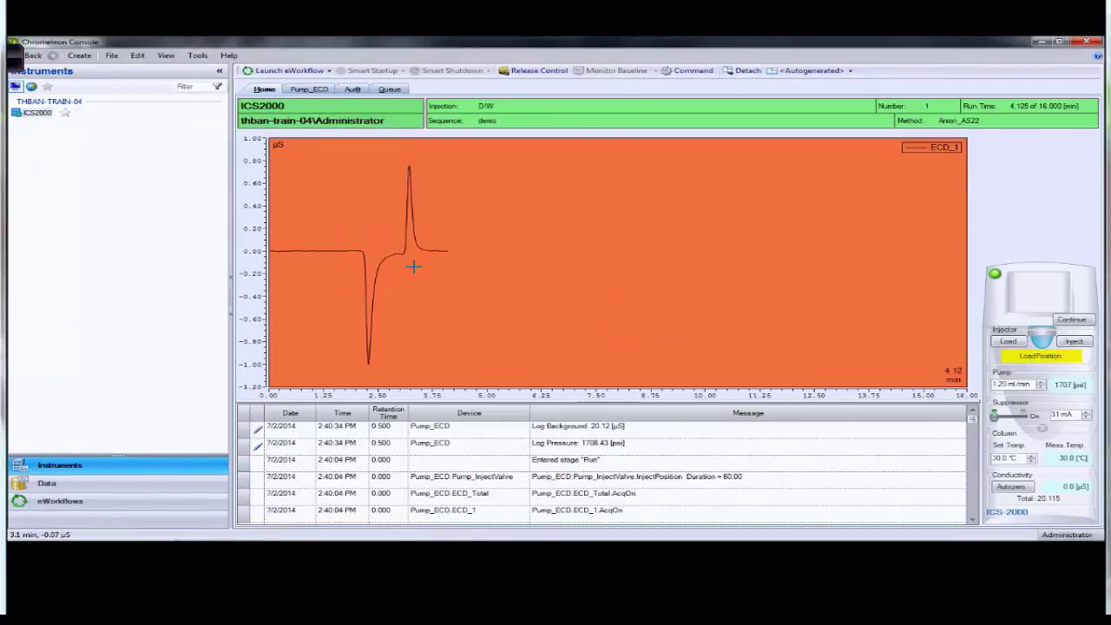
left_click(154, 488)
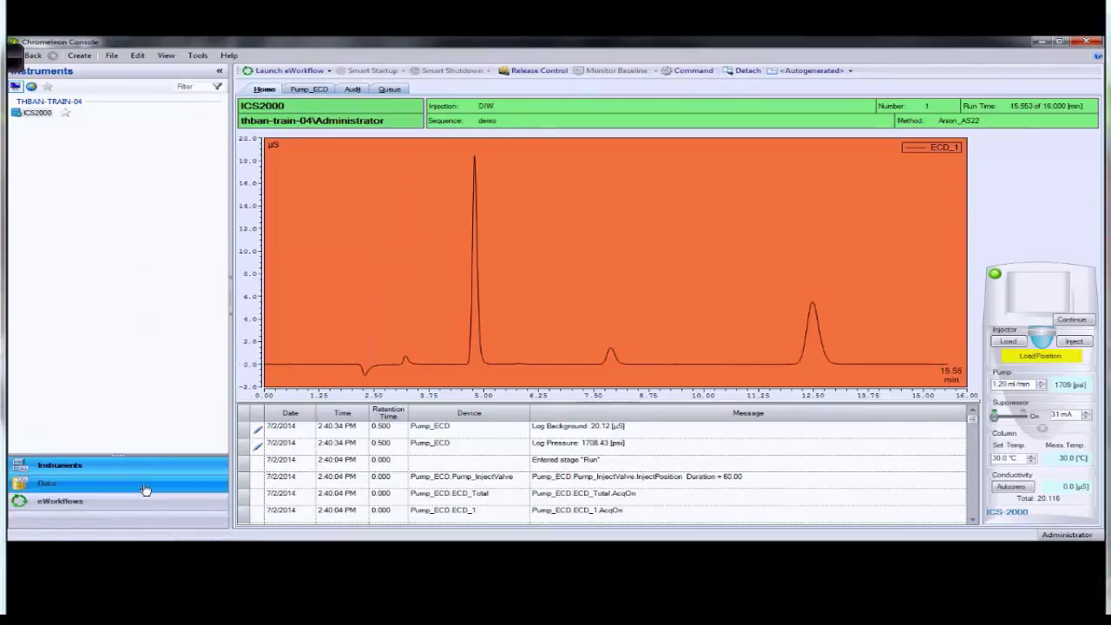
left_click(69, 484)
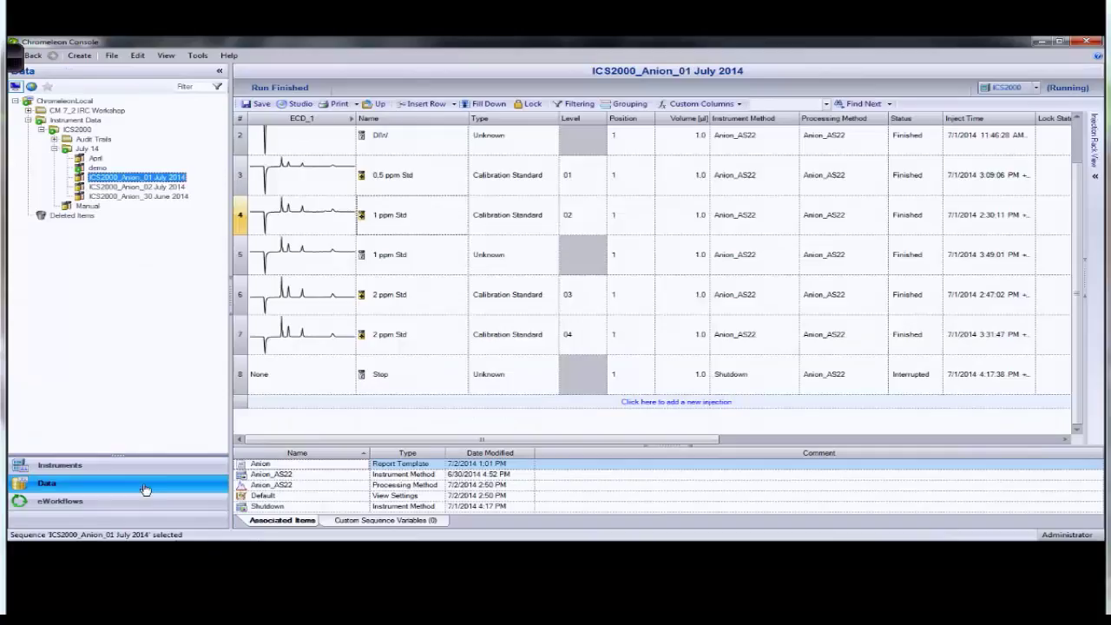
Open the demo sequence and select its finished DIW injection, checking its context menu
left_click(97, 168)
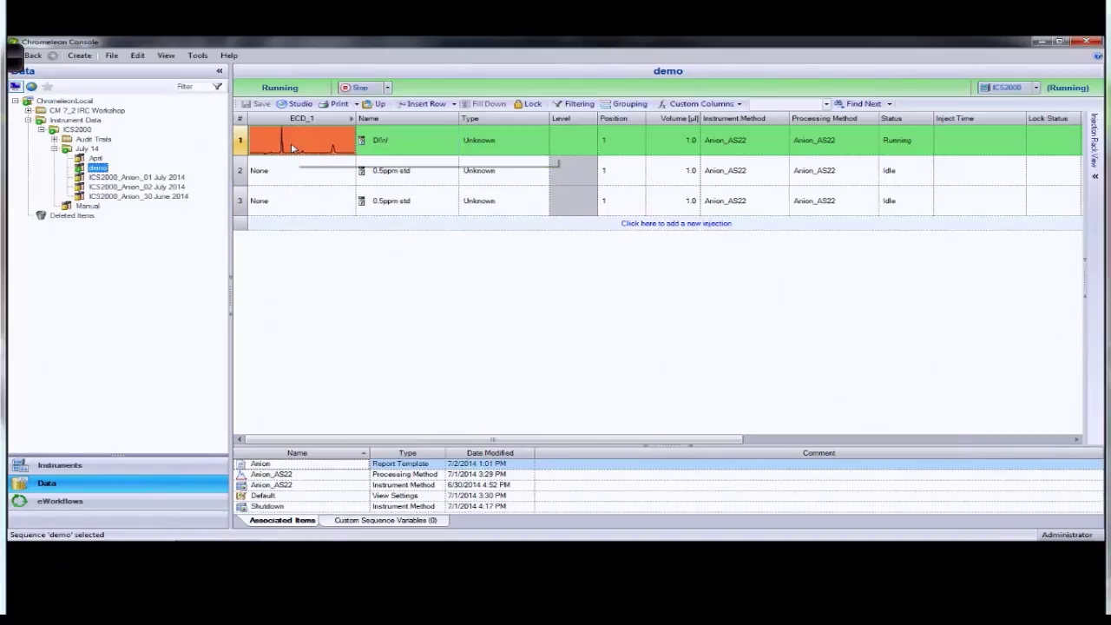
left_click(168, 180)
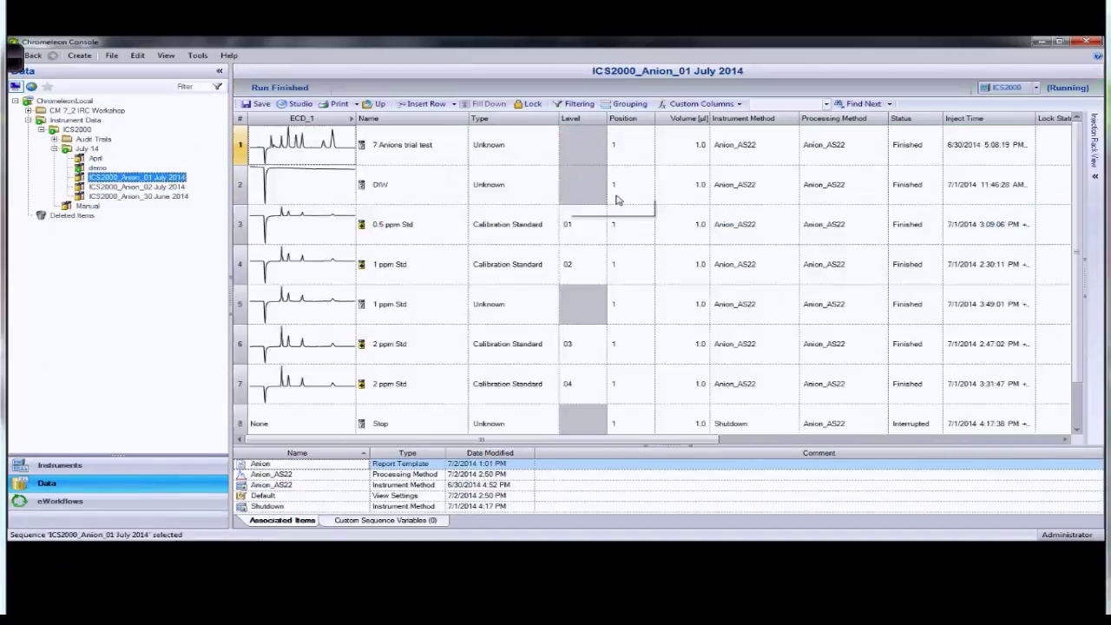
scroll(616, 200, "down", 1)
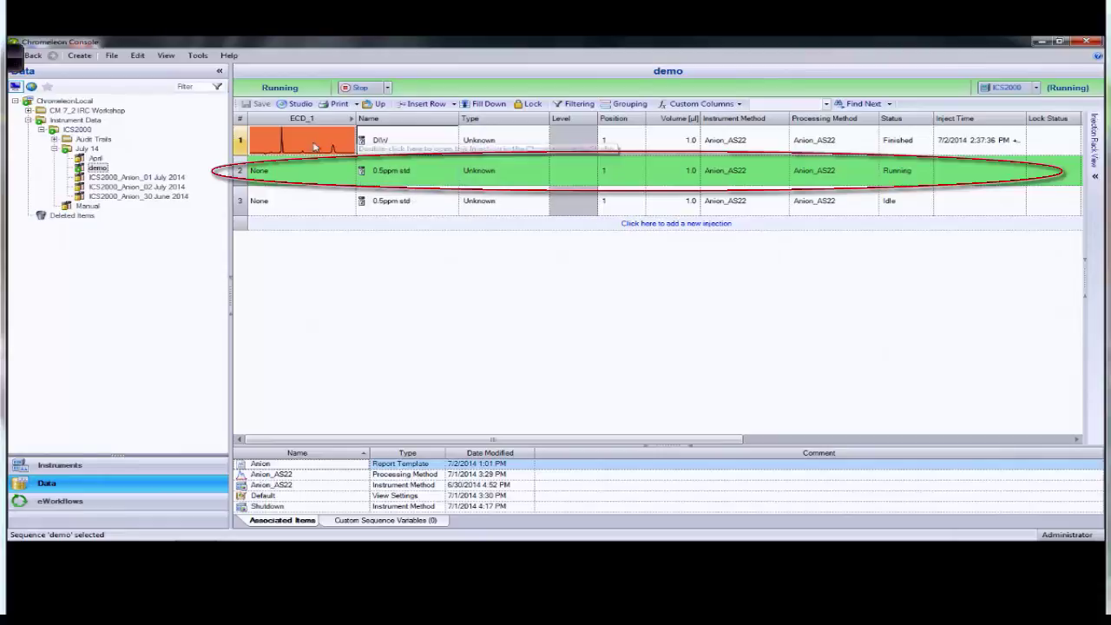
left_click(282, 143)
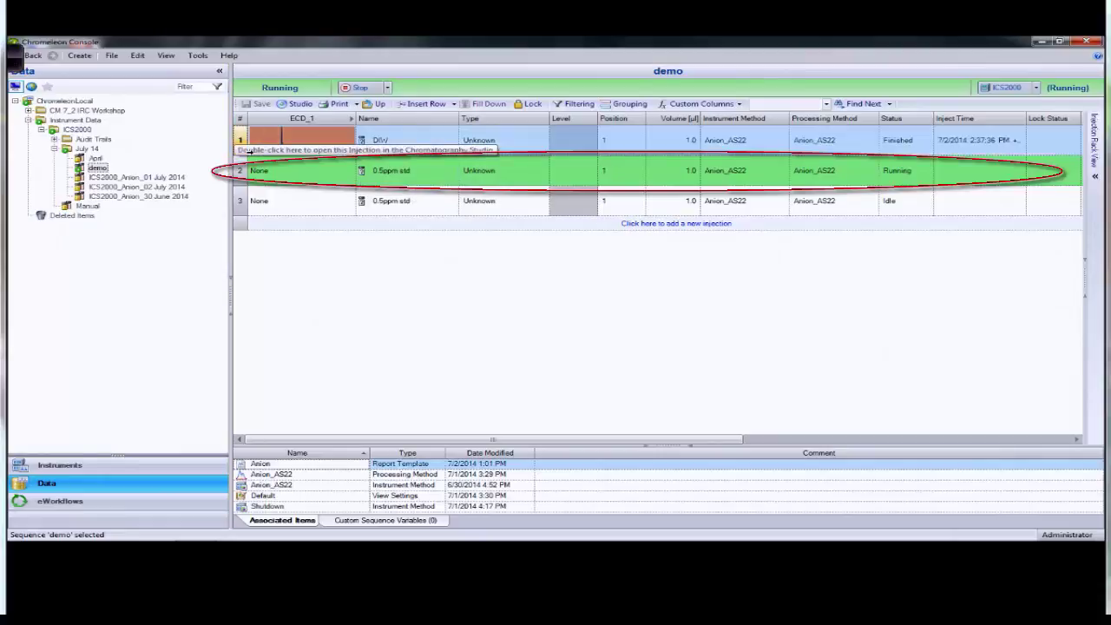
right_click(278, 143)
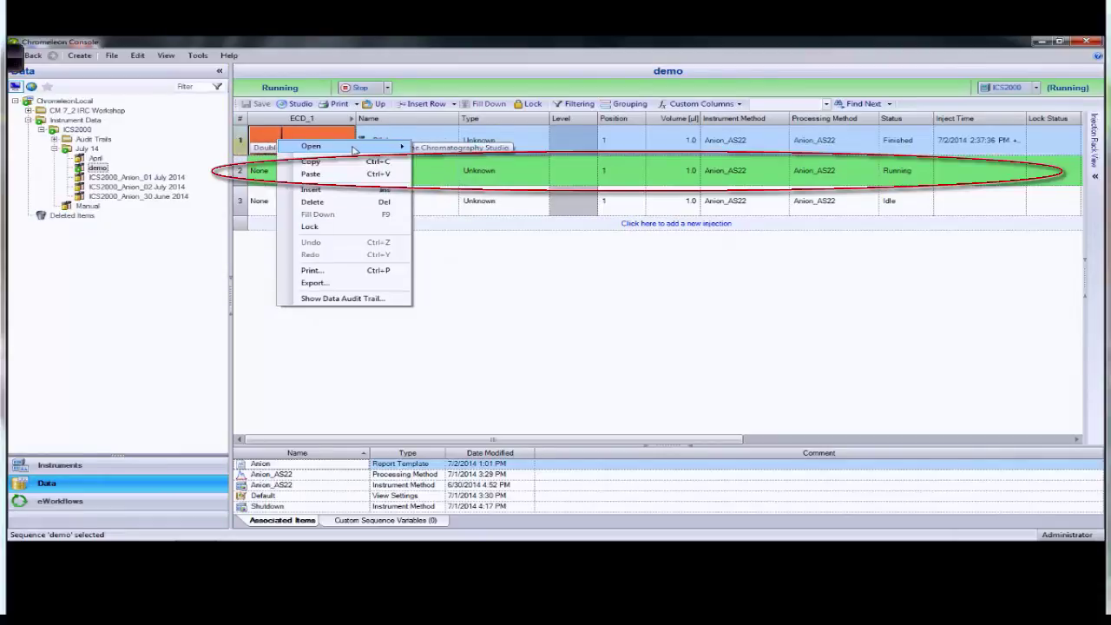
key("Escape")
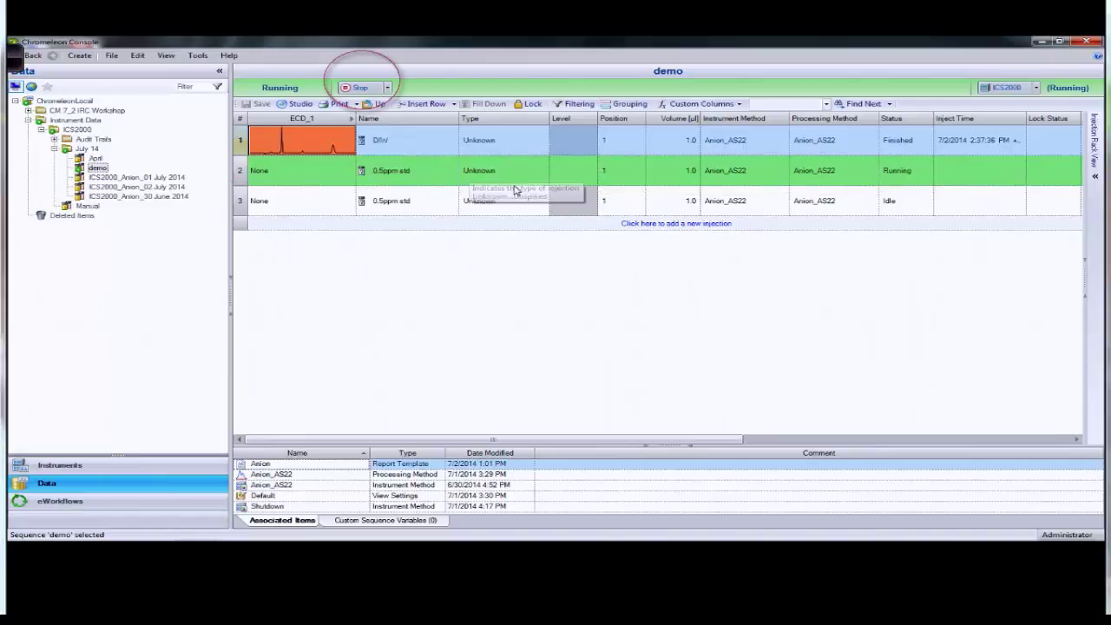
Check the ICS2000's current injection, then bring up the Stop Queue options for the demo sequence
left_click(153, 469)
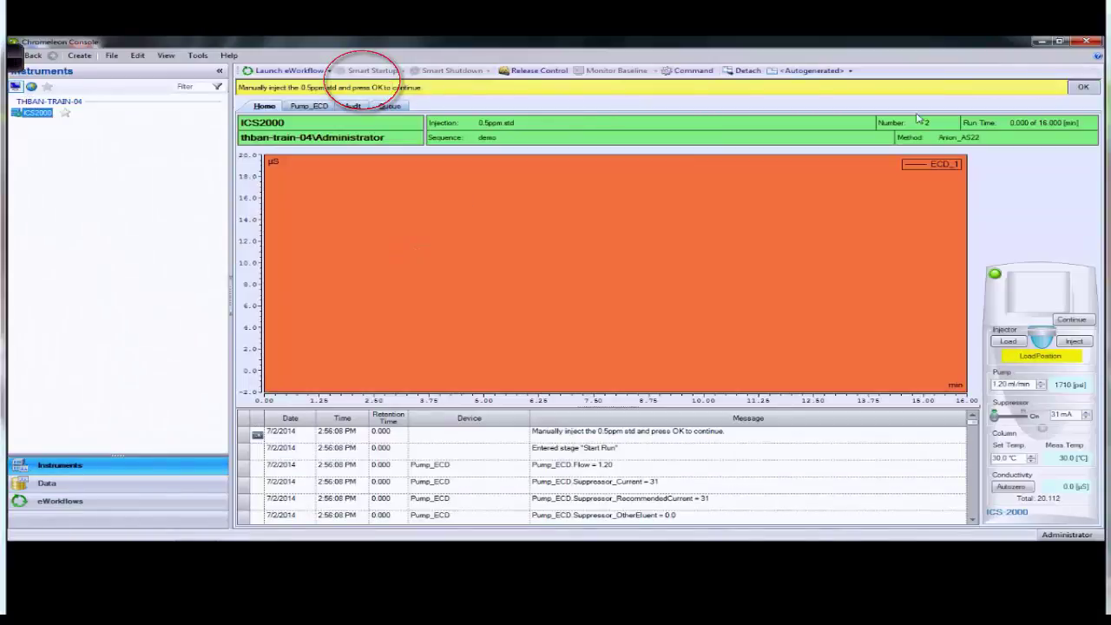
left_click(136, 484)
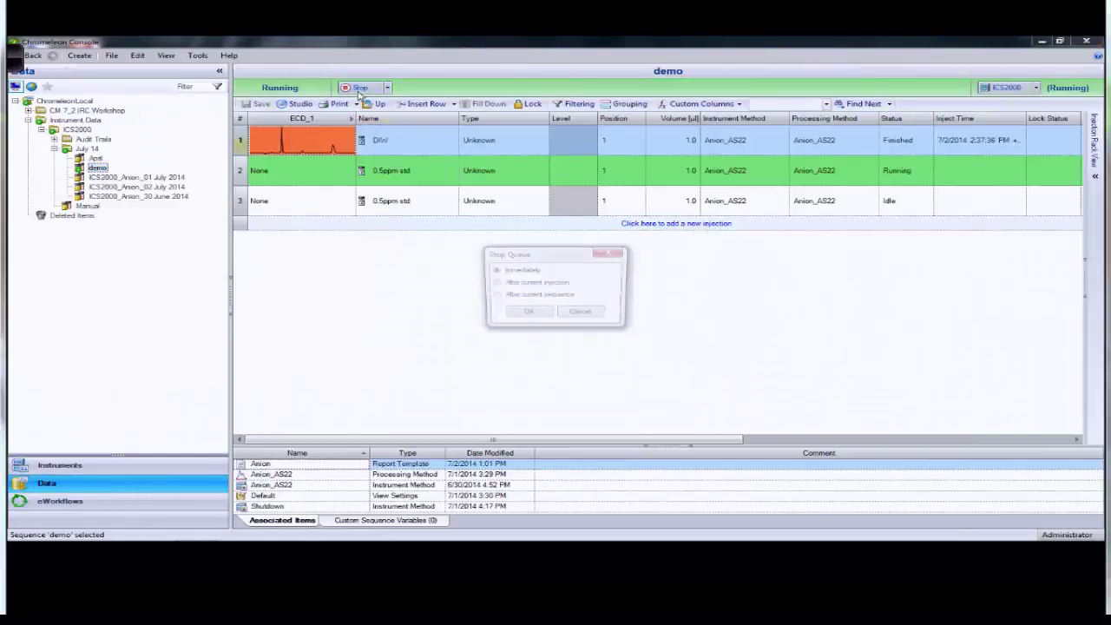